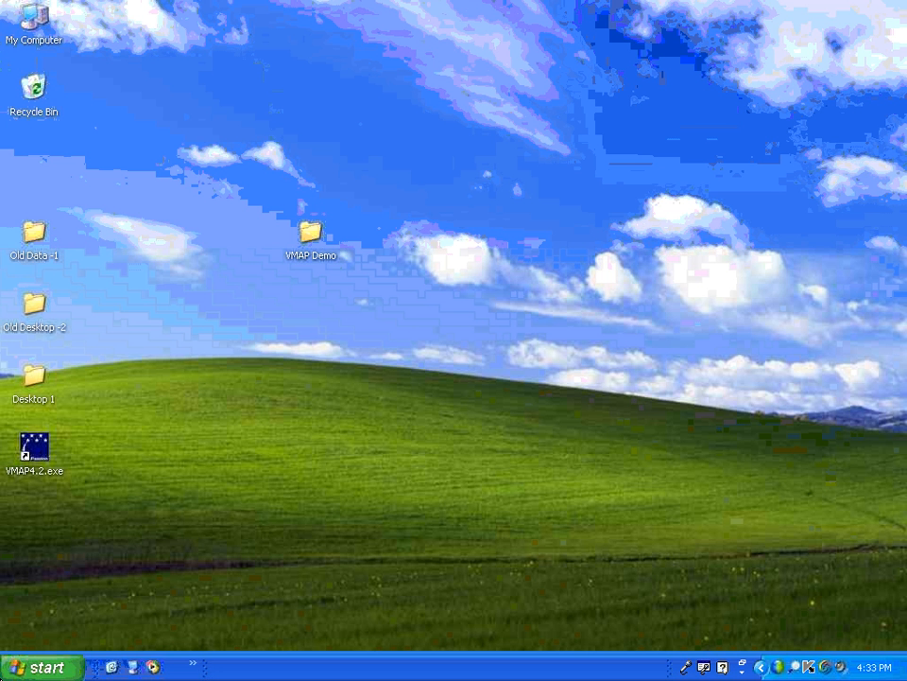
# - Launch HyperMesh and dismiss the user profile selection without changing the profile
pyautogui.click(14, 673)
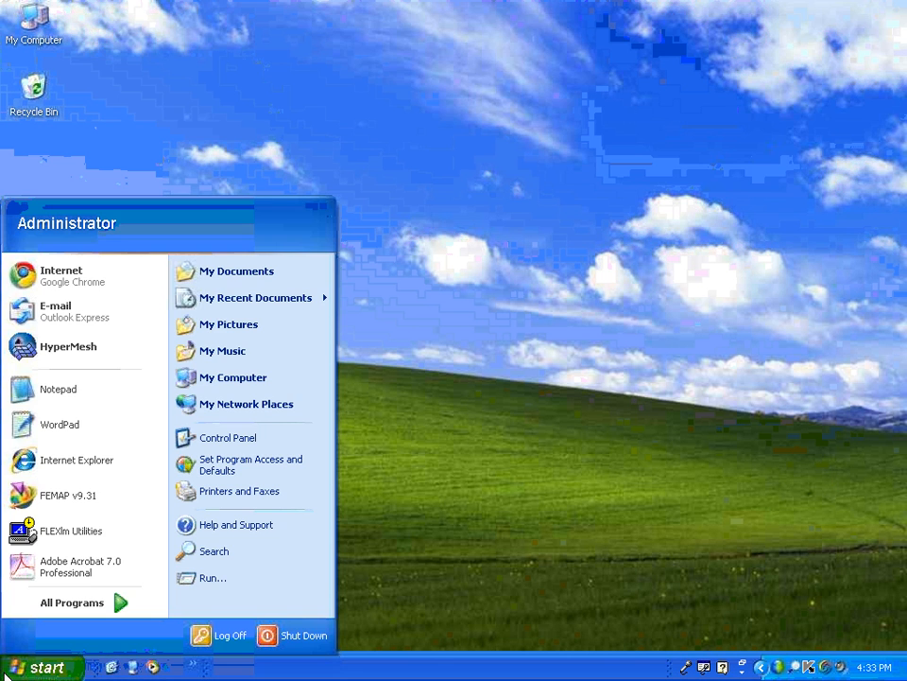
pyautogui.click(70, 350)
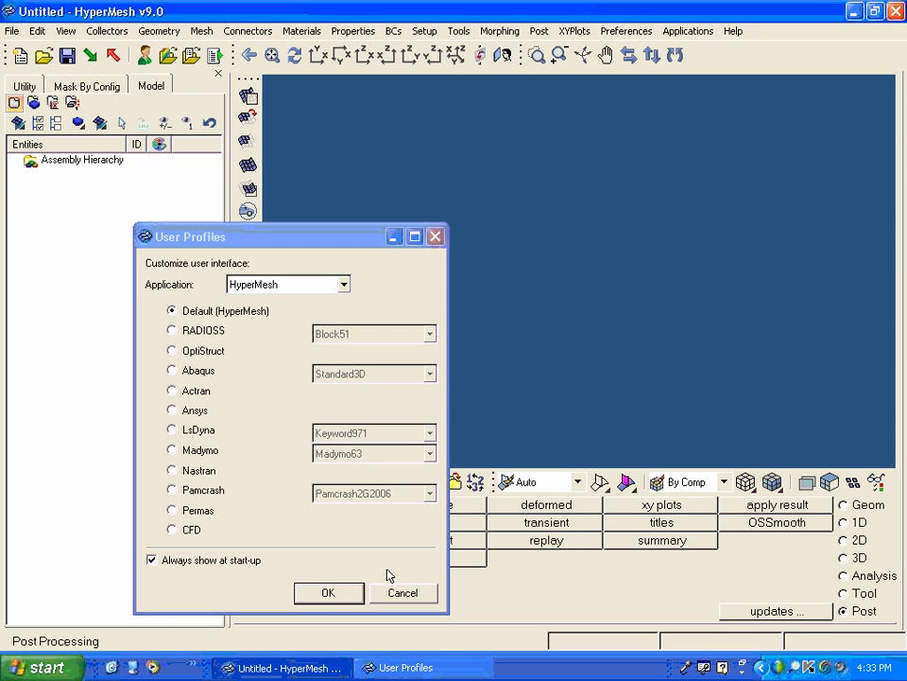
pyautogui.click(397, 592)
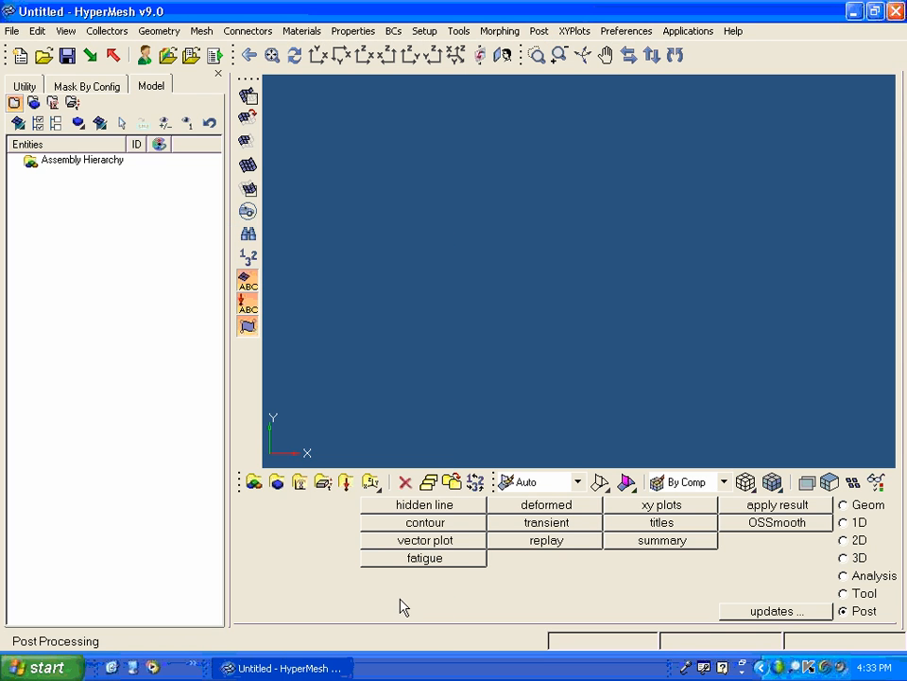
# - Display the VMAP tools among the HyperMesh utilities
pyautogui.click(26, 85)
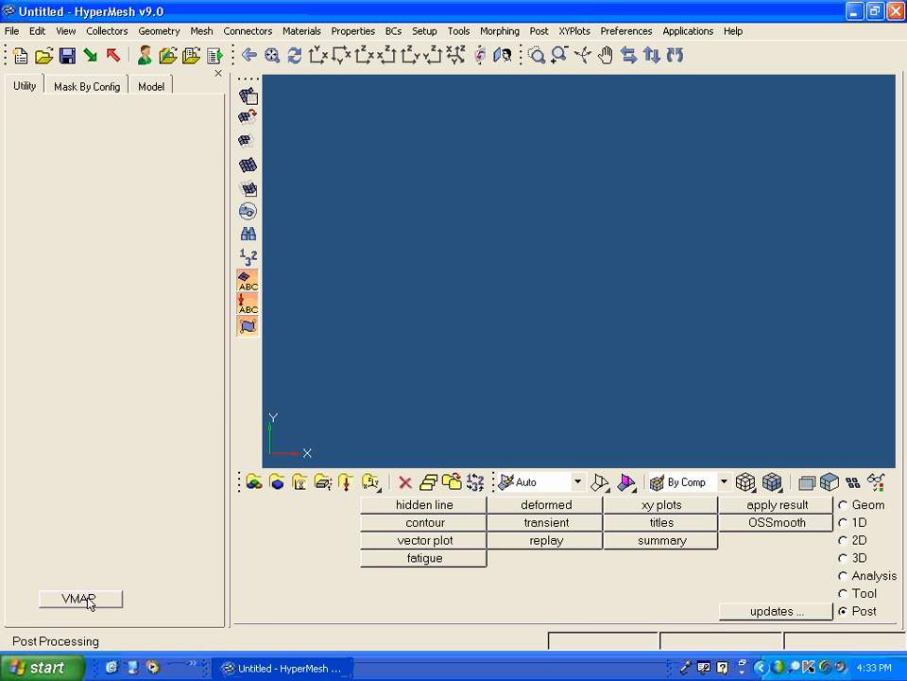
pyautogui.click(151, 86)
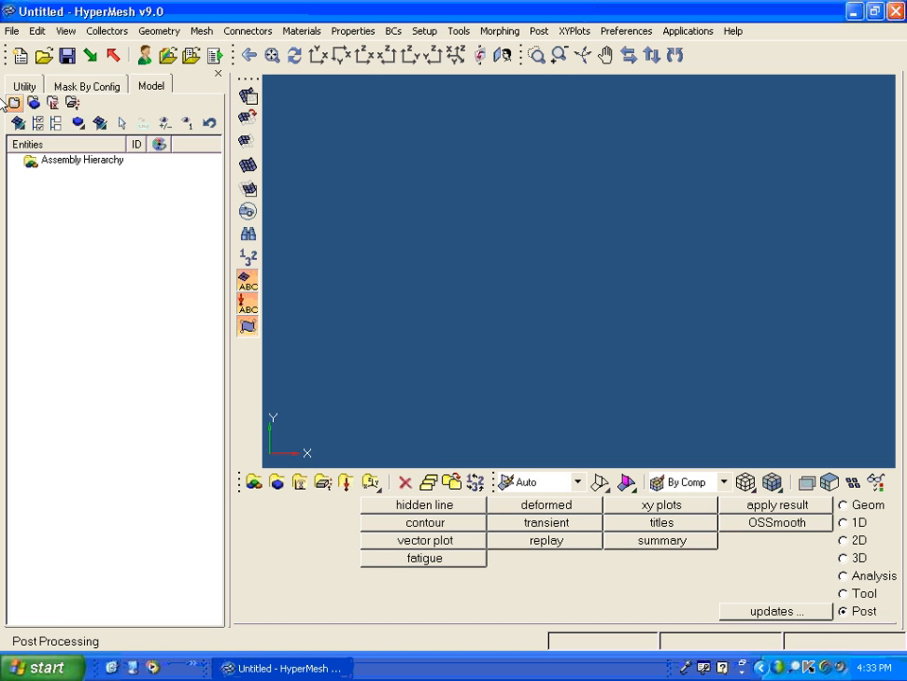
pyautogui.click(25, 85)
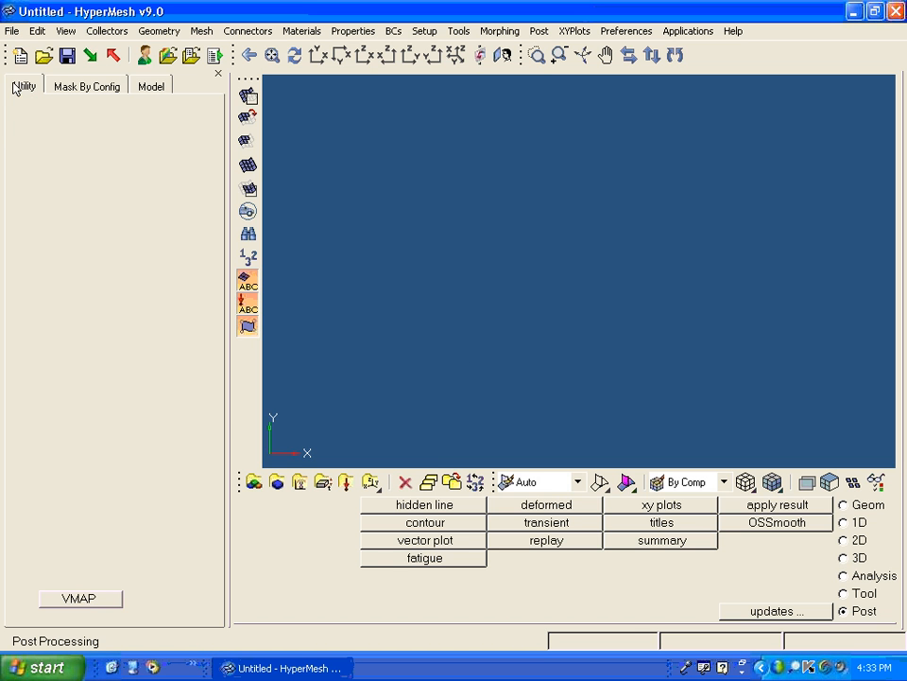
pyautogui.click(68, 602)
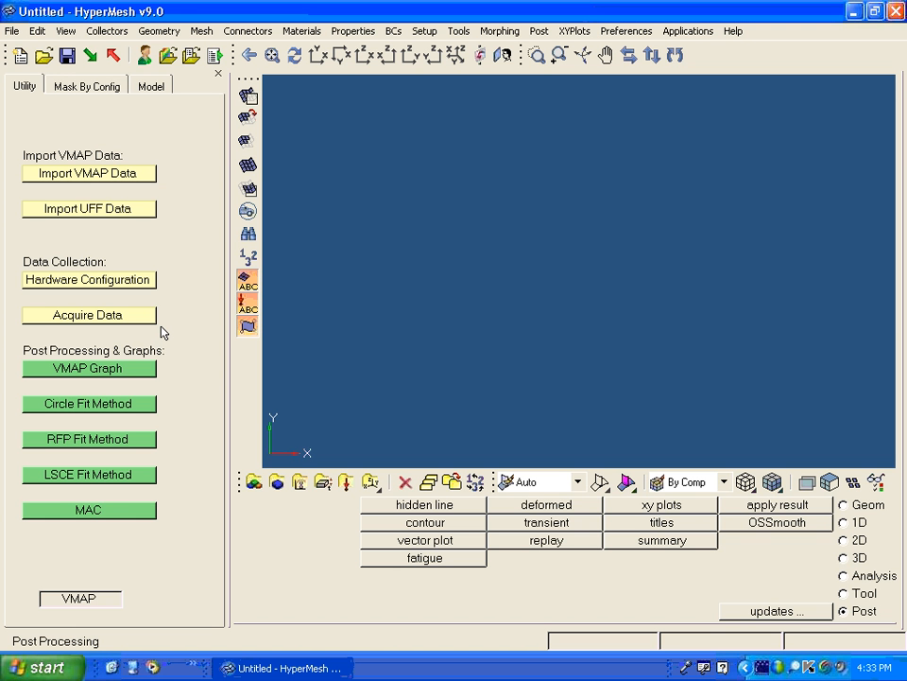
# - Start opening a model file and browse to the Beam HM VMAP 4.2 PP folder inside VMAP Demo on the Desktop
pyautogui.click(7, 35)
pyautogui.click(28, 65)
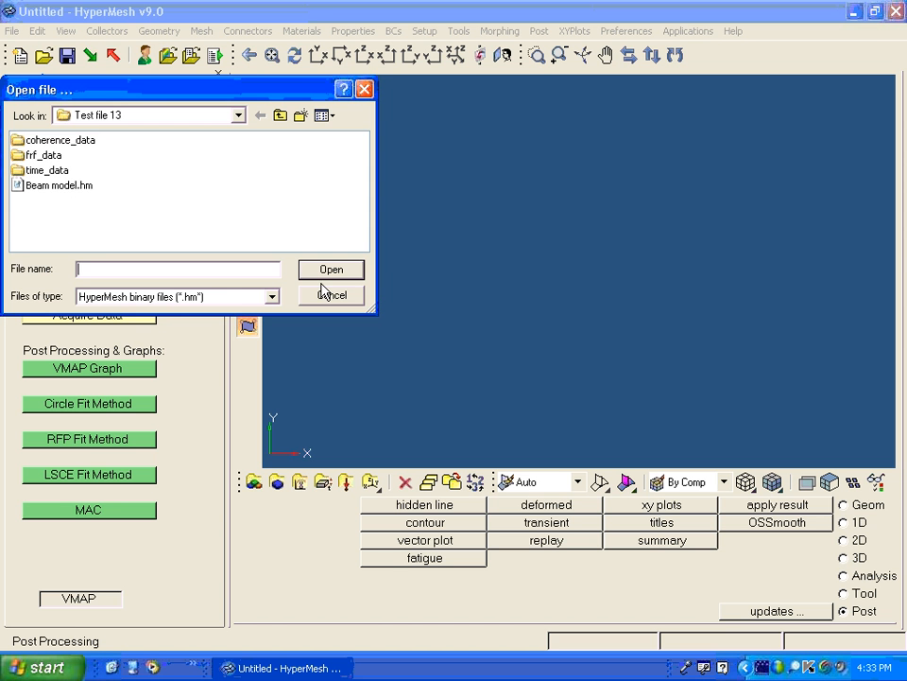
pyautogui.click(239, 114)
pyautogui.click(102, 134)
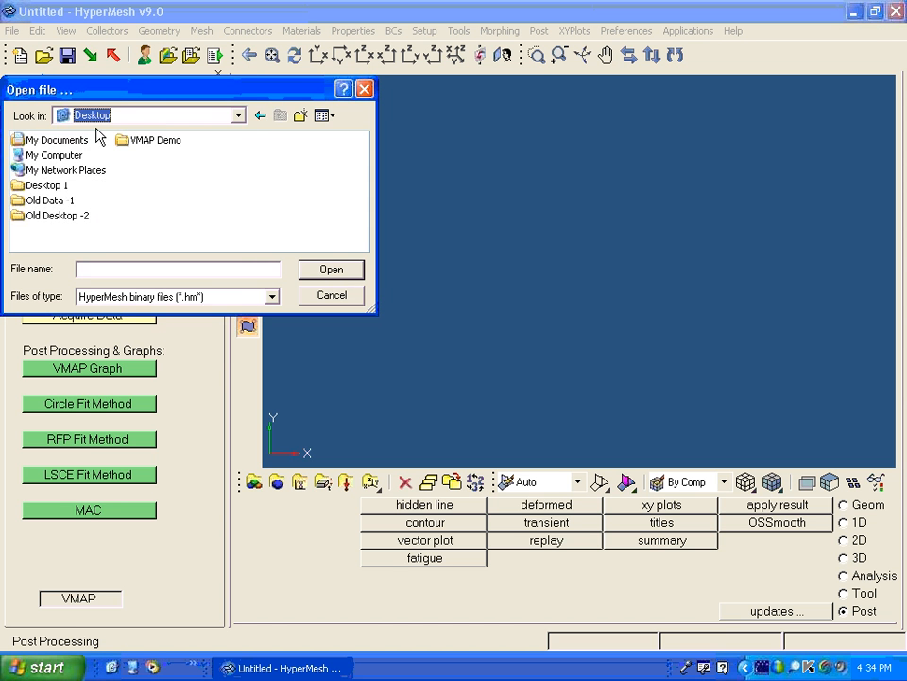
pyautogui.doubleClick(146, 139)
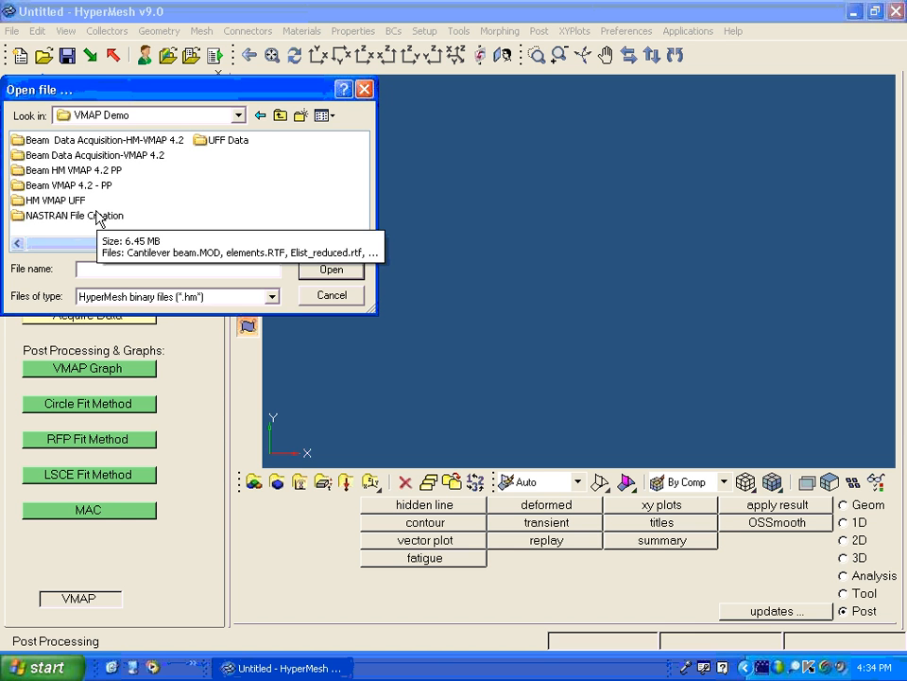
pyautogui.click(52, 200)
pyautogui.click(59, 171)
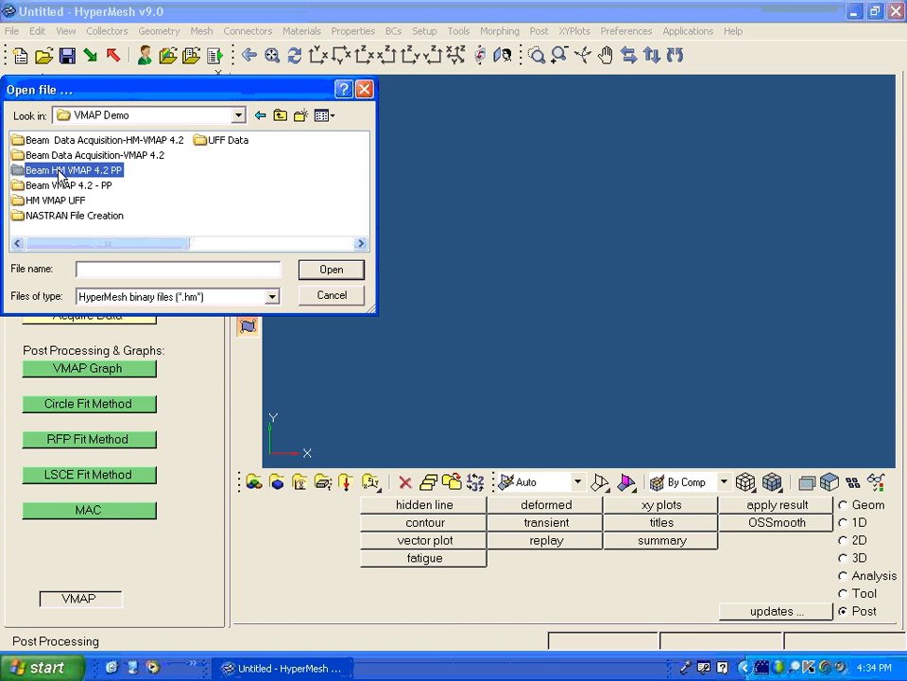
pyautogui.doubleClick(59, 171)
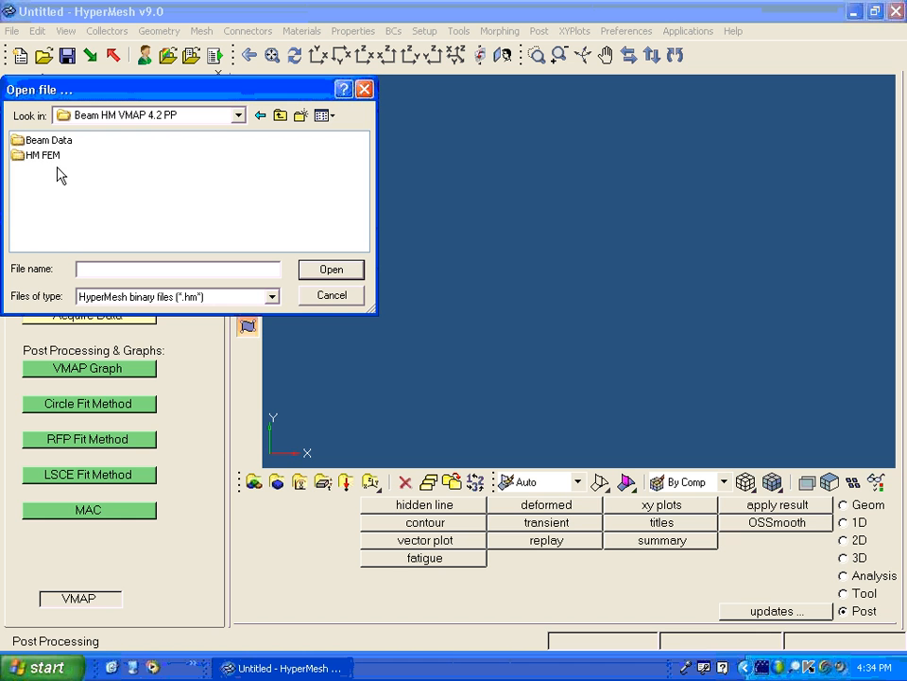
# - Open the model file Beam model.hm from the Beam Data folder
pyautogui.doubleClick(49, 140)
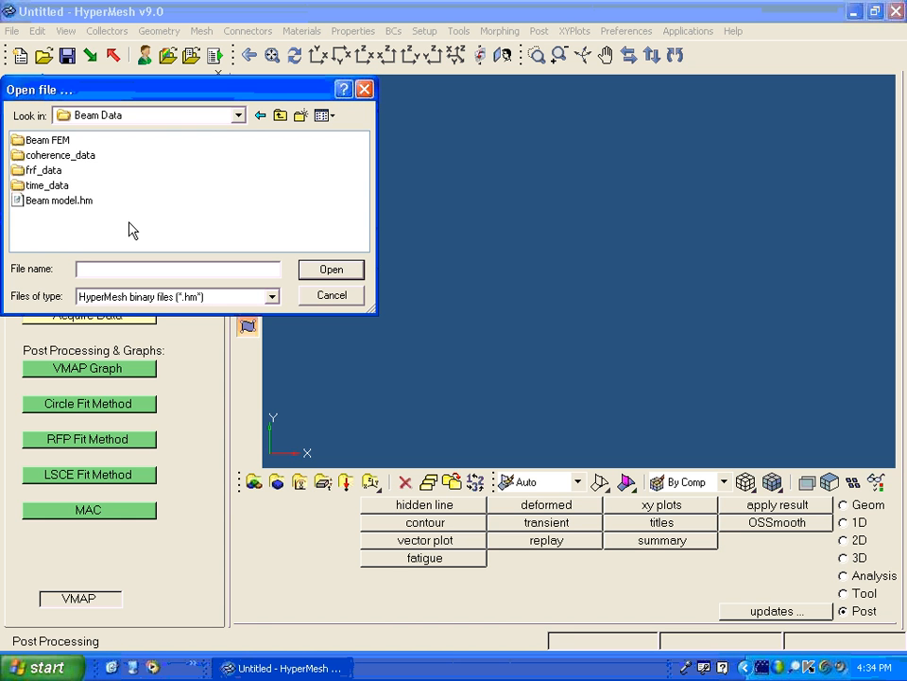
pyautogui.click(280, 116)
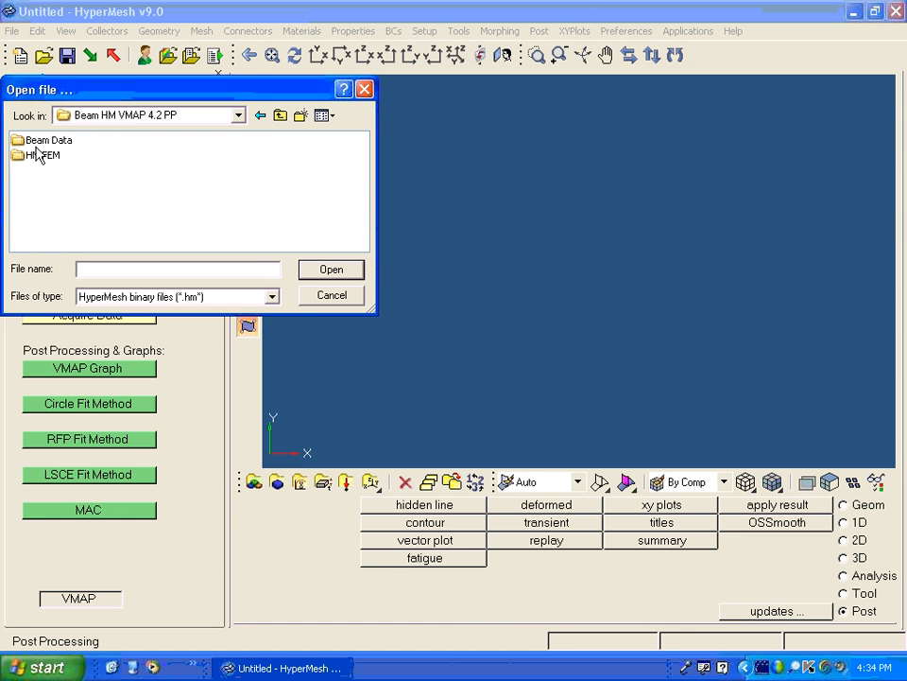
pyautogui.click(43, 155)
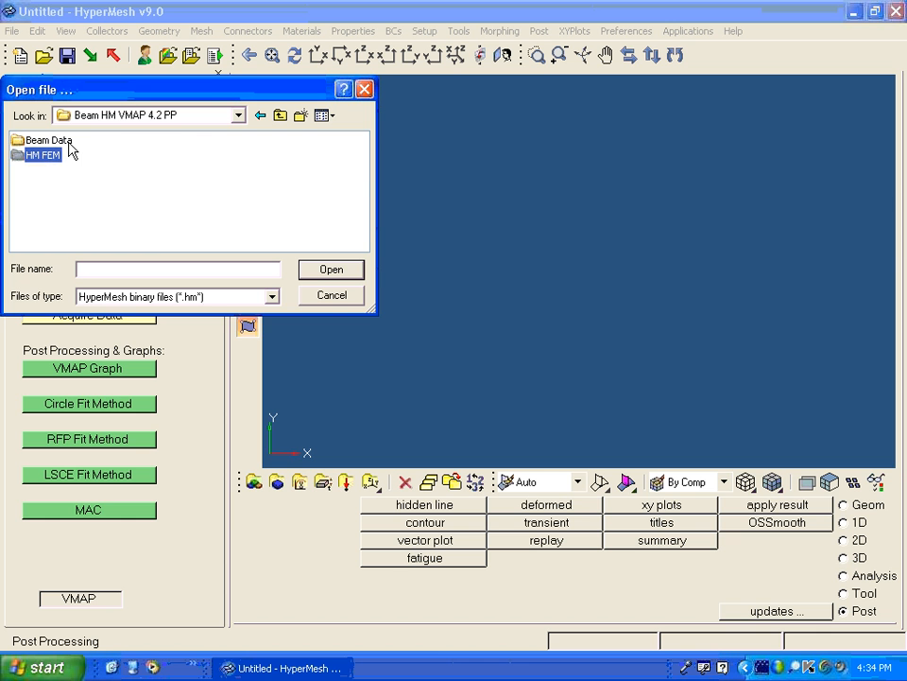
pyautogui.doubleClick(47, 142)
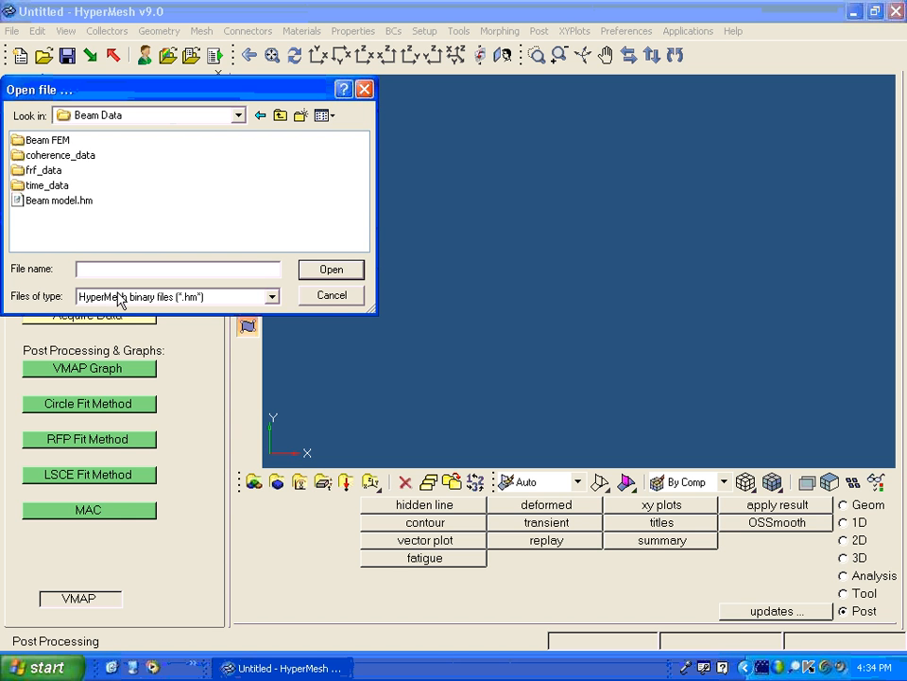
pyautogui.click(63, 202)
pyautogui.click(329, 270)
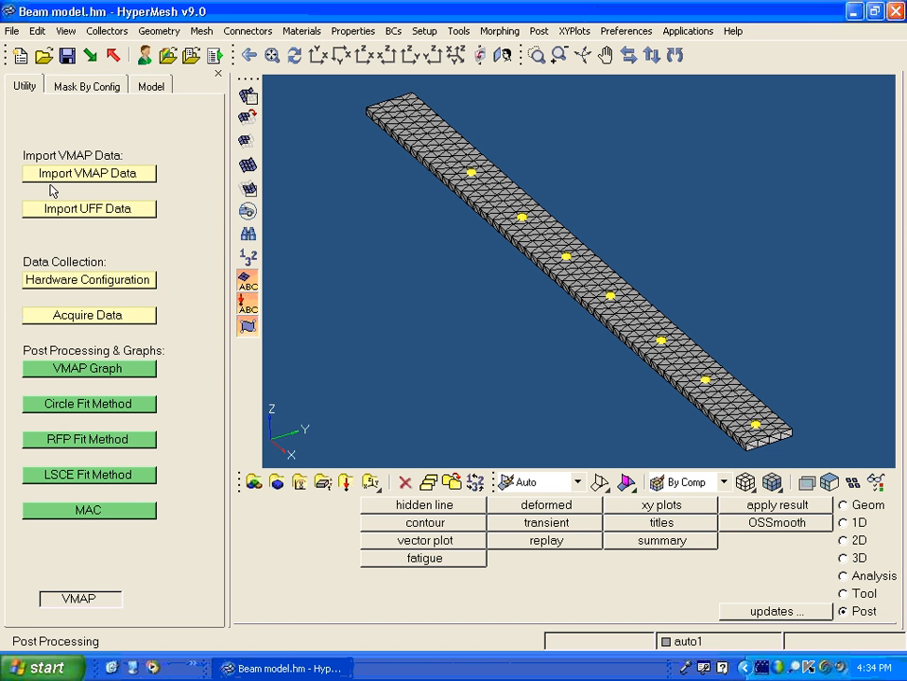
# - Import the VMAP data from Desktop\VMAP Demo\Beam HM VMAP 4.2 PP\Beam Data
pyautogui.click(101, 180)
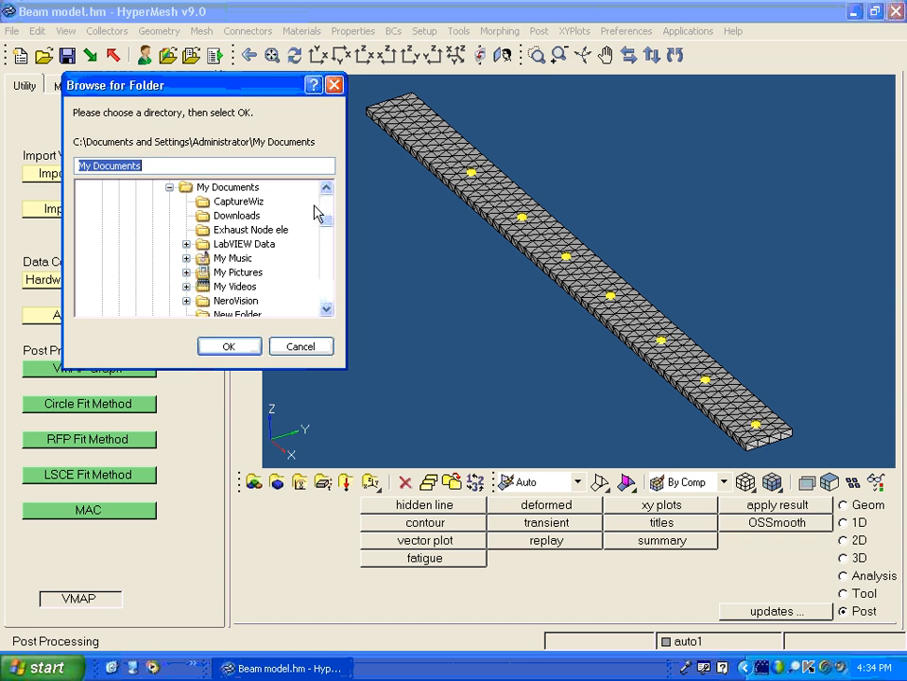
pyautogui.moveTo(328, 218); pyautogui.dragTo(317, 194)
pyautogui.click(130, 186)
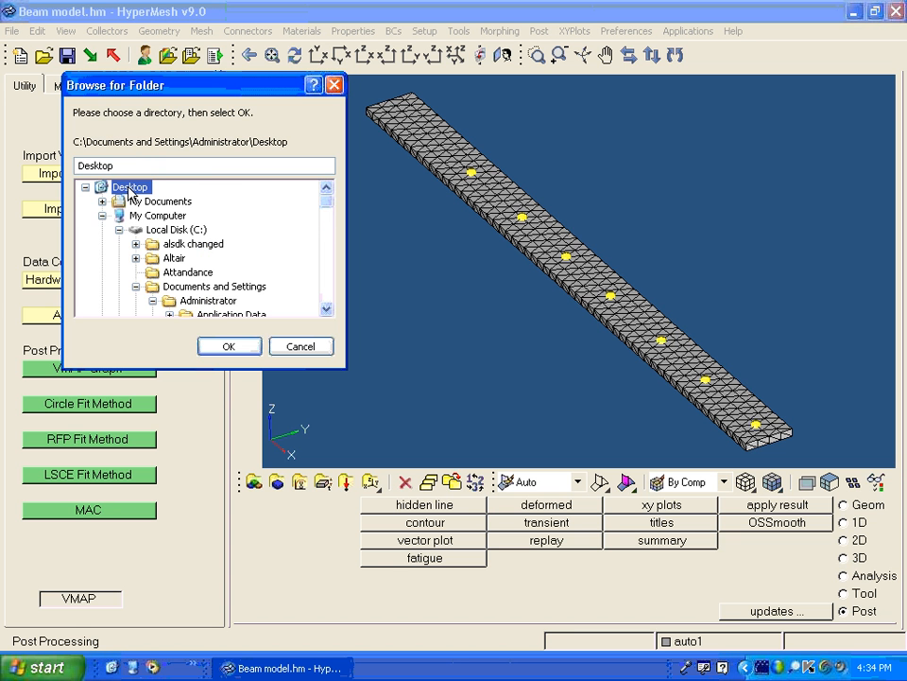
pyautogui.click(102, 216)
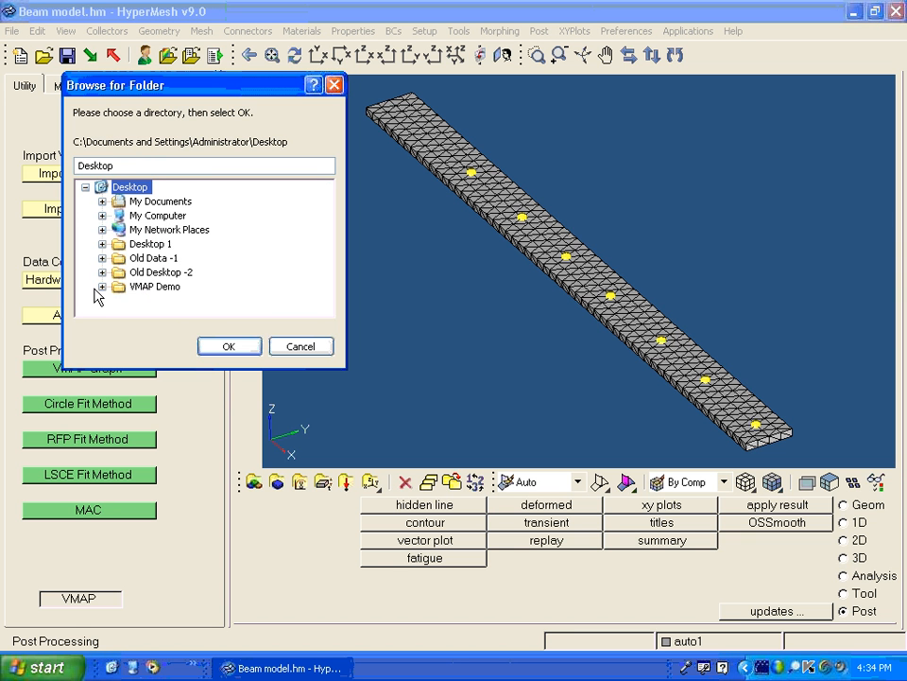
pyautogui.click(102, 287)
pyautogui.click(179, 244)
pyautogui.click(119, 244)
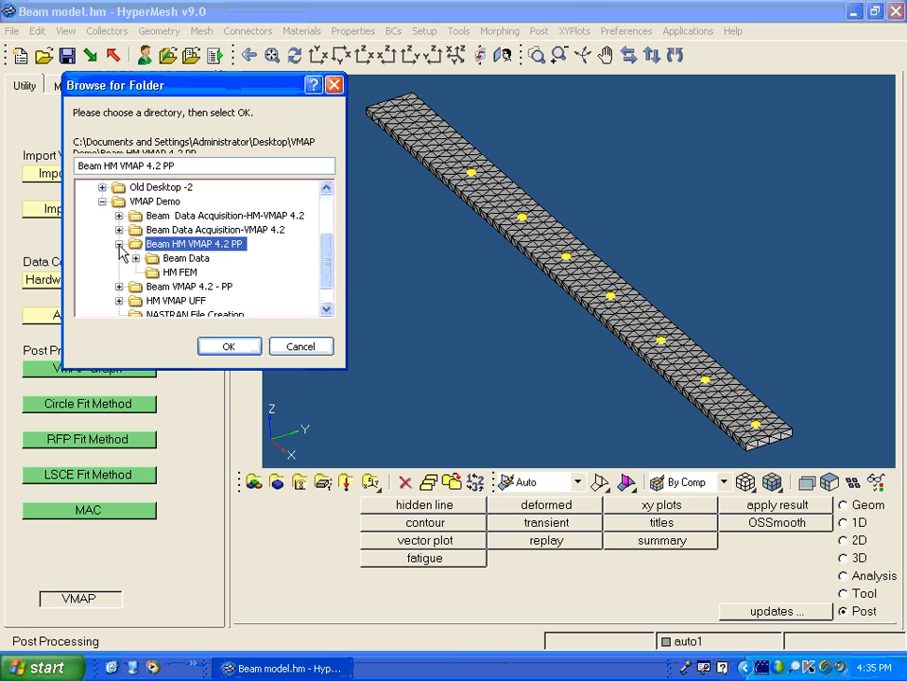
pyautogui.click(186, 257)
pyautogui.click(136, 257)
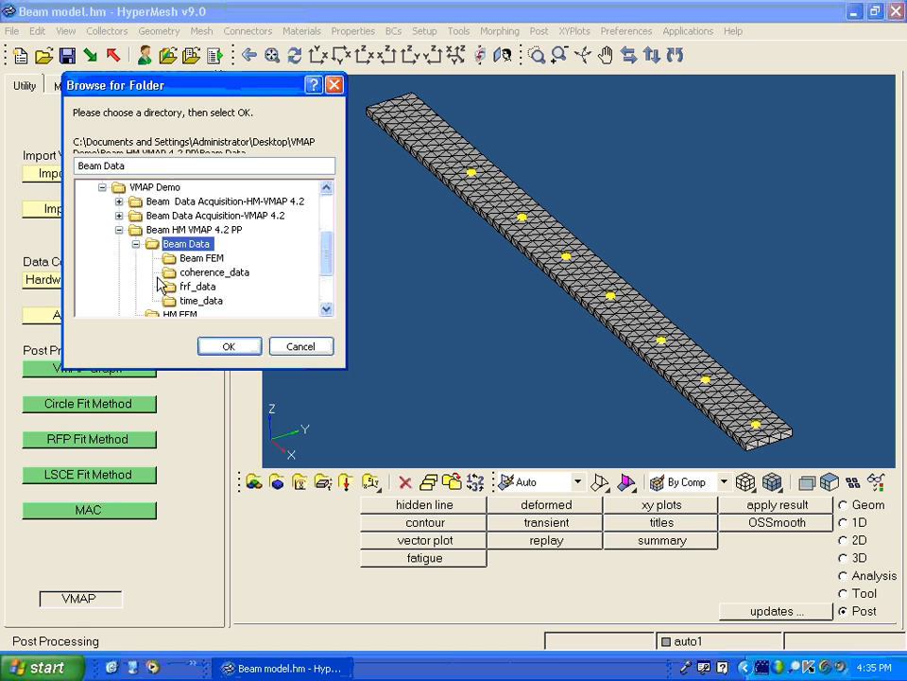
pyautogui.click(243, 350)
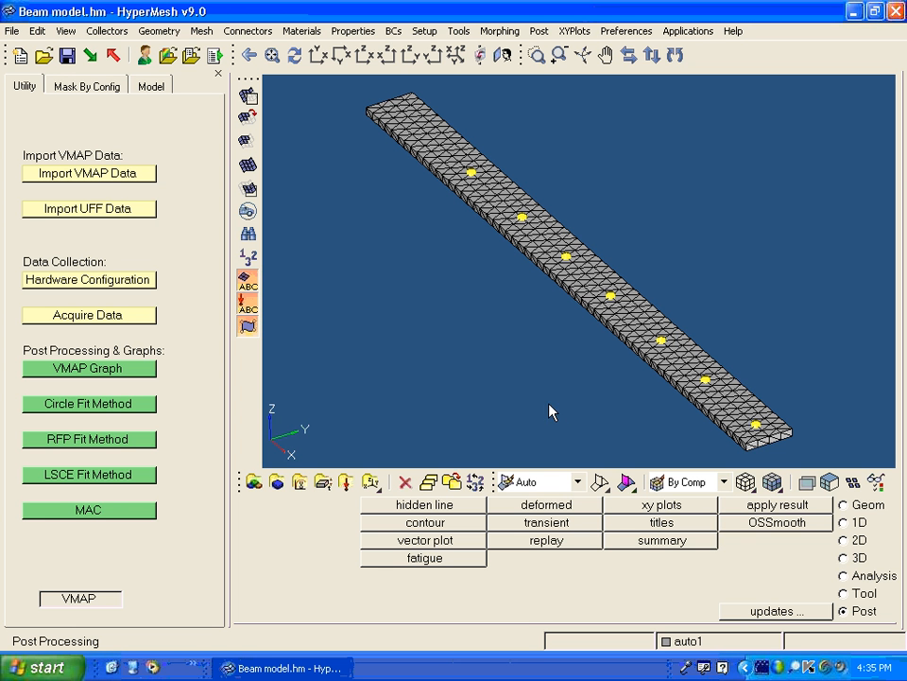
# - Open the VMAP time/frequency domain graph and maximize its window
pyautogui.click(98, 374)
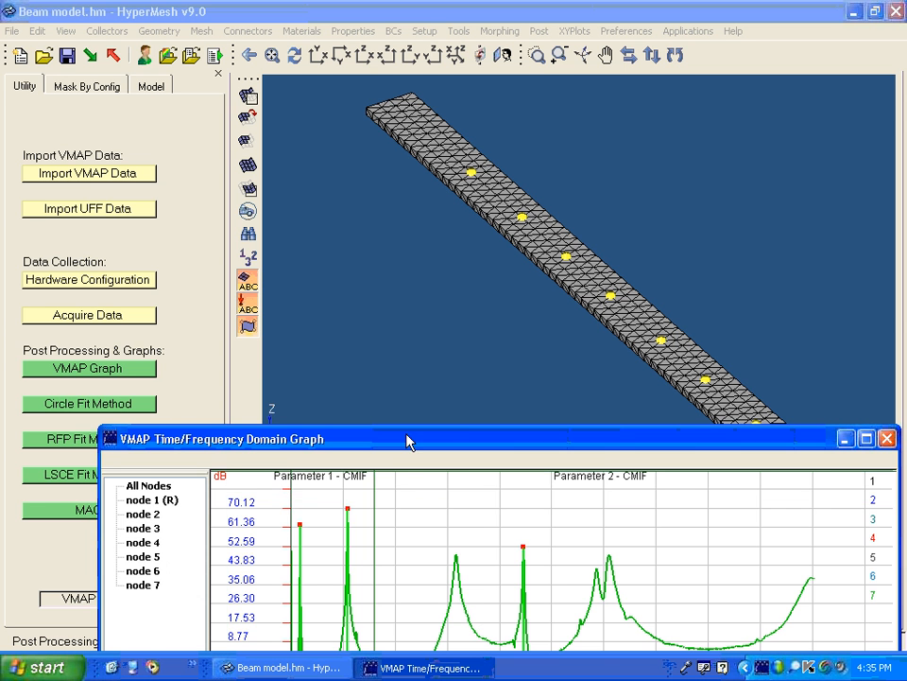
pyautogui.moveTo(409, 440); pyautogui.dragTo(409, 543)
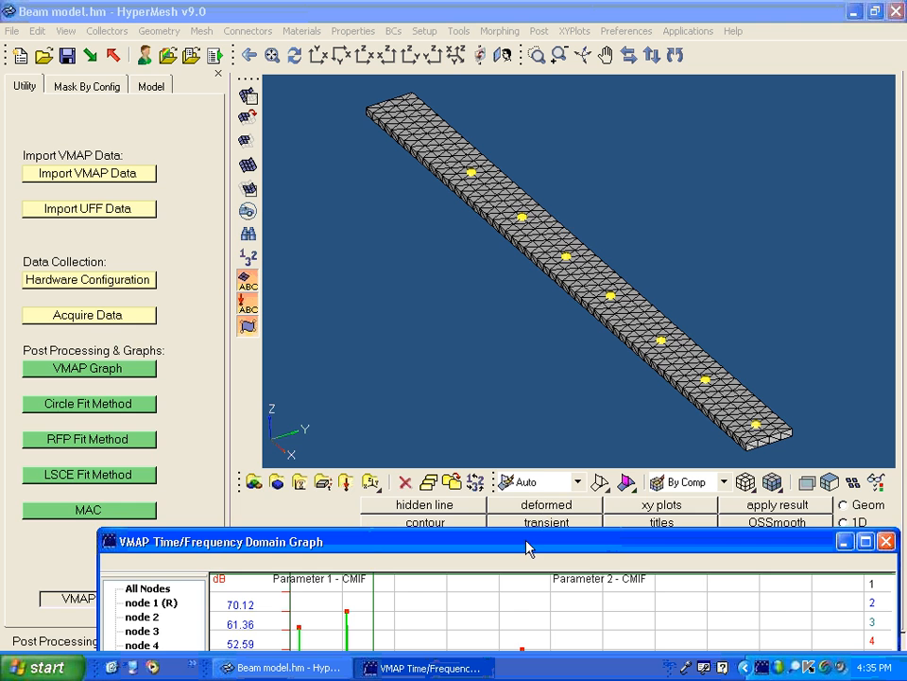
pyautogui.moveTo(530, 542); pyautogui.dragTo(454, 225)
pyautogui.click(794, 228)
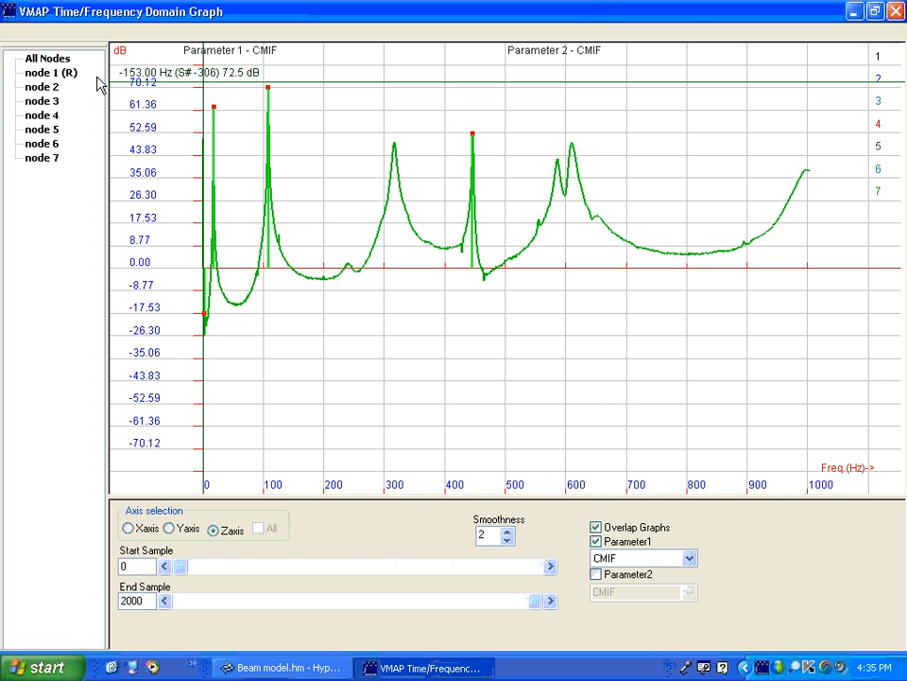
# - Review the available graph parameters and plot Stimulus as Parameter1
pyautogui.click(689, 557)
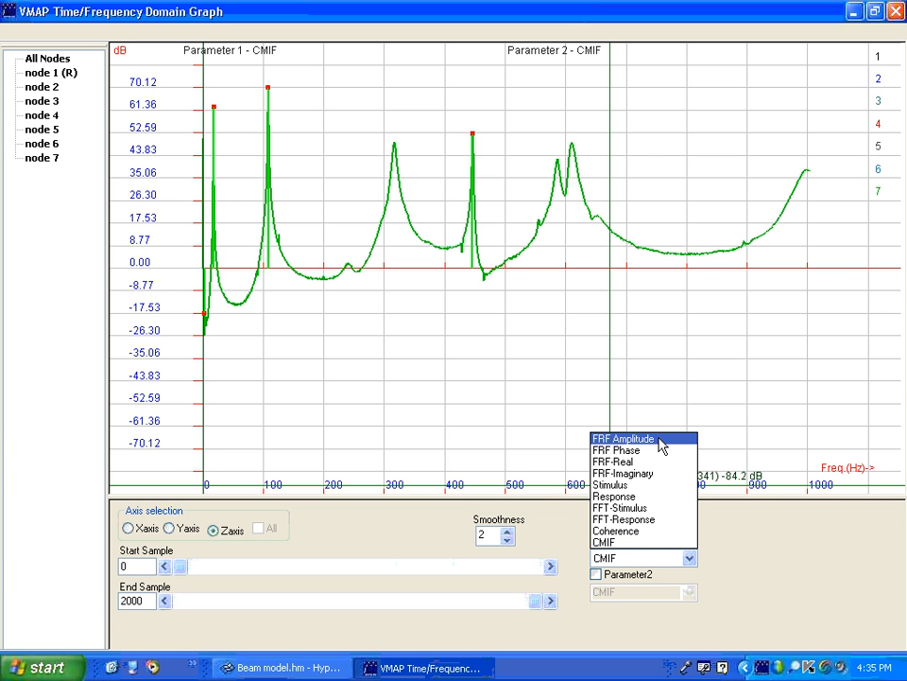
pyautogui.click(753, 537)
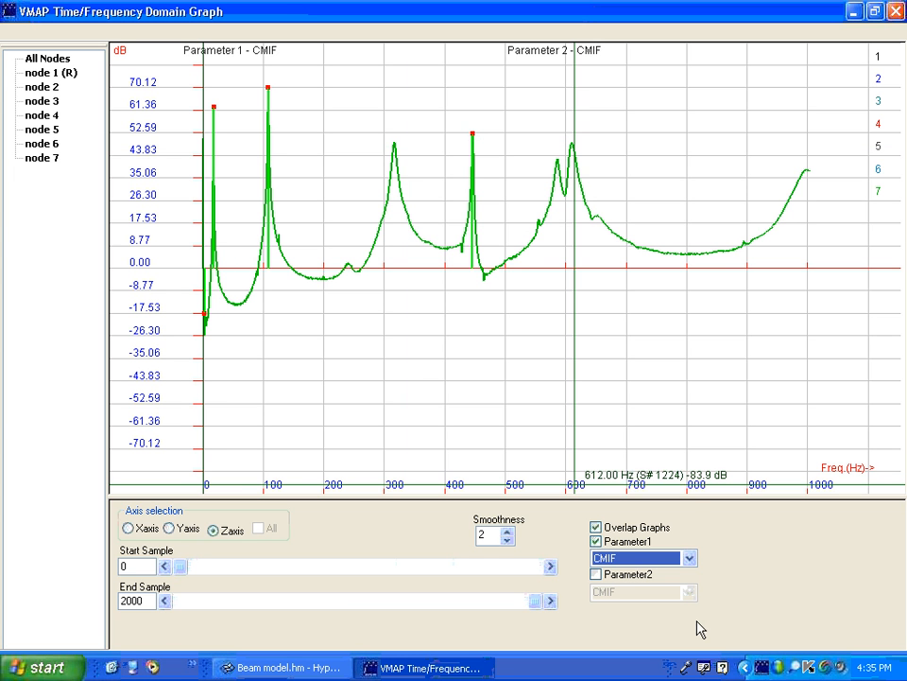
pyautogui.click(689, 557)
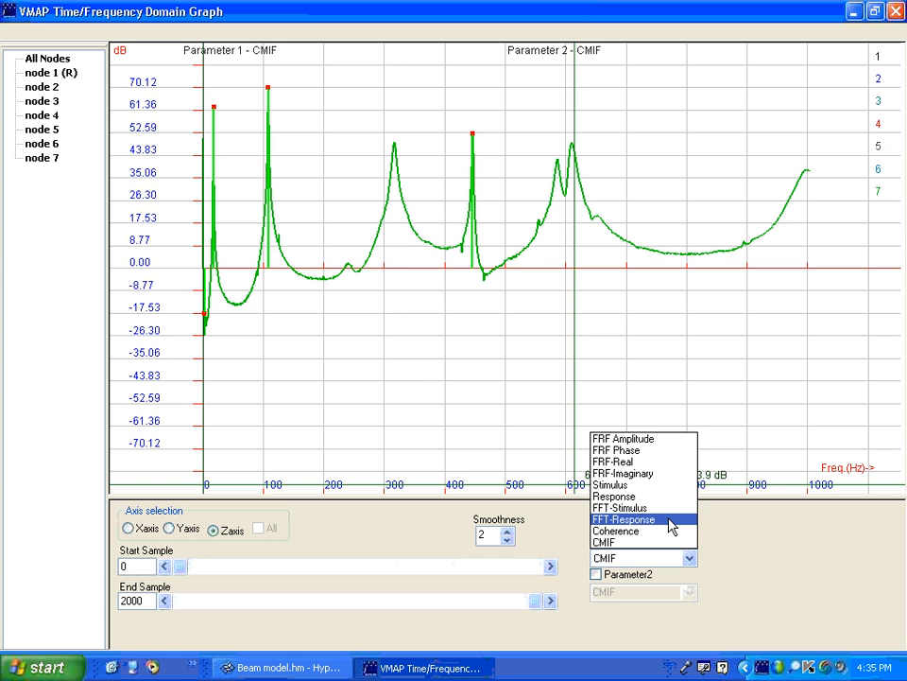
pyautogui.click(671, 485)
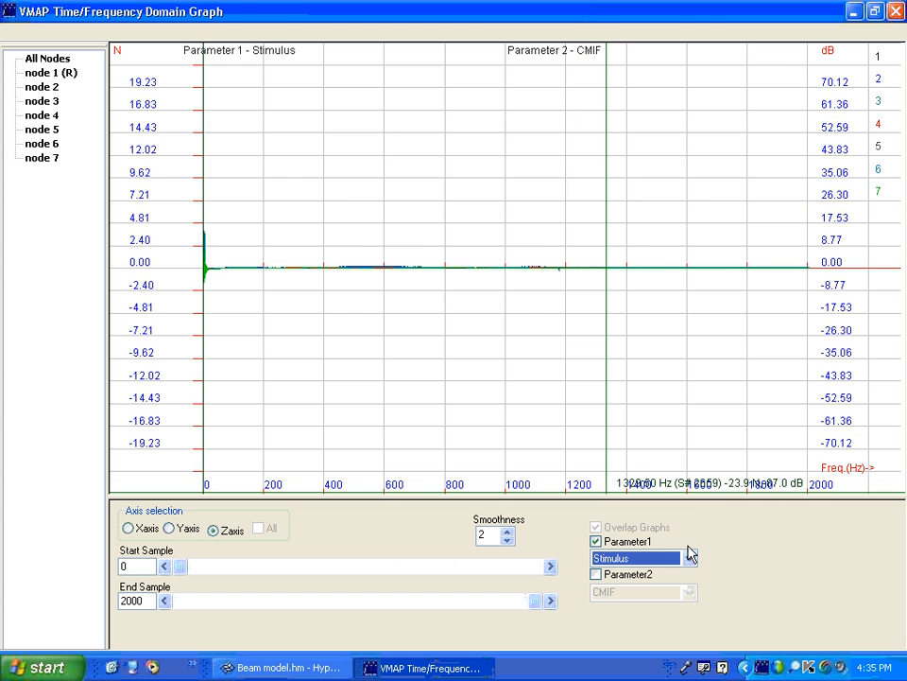
# - Enable Parameter2 with Response and turn off graph overlap to plot the two parameters separately
pyautogui.click(595, 573)
pyautogui.click(689, 591)
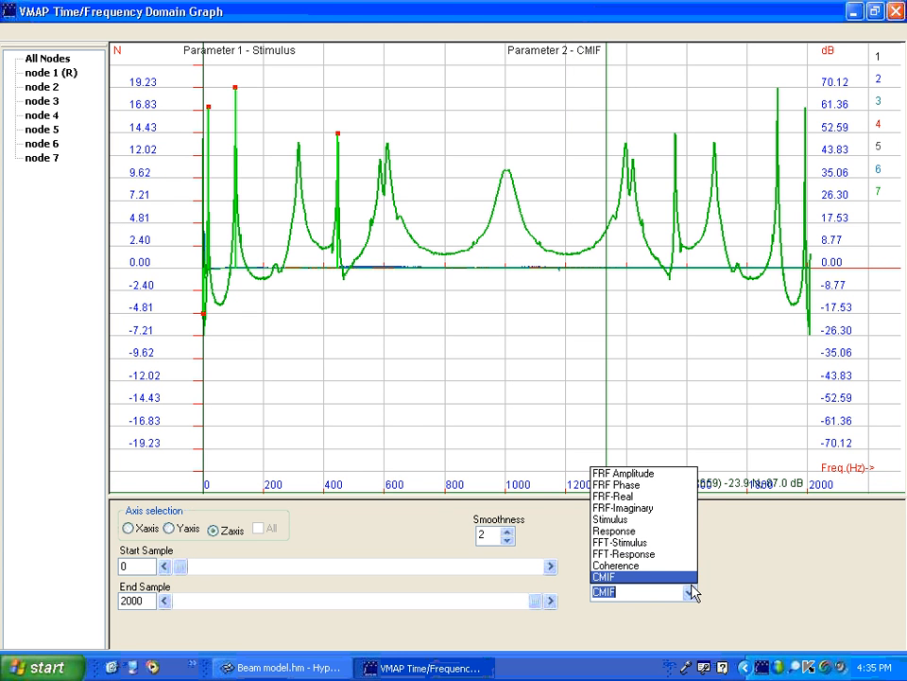
pyautogui.click(664, 531)
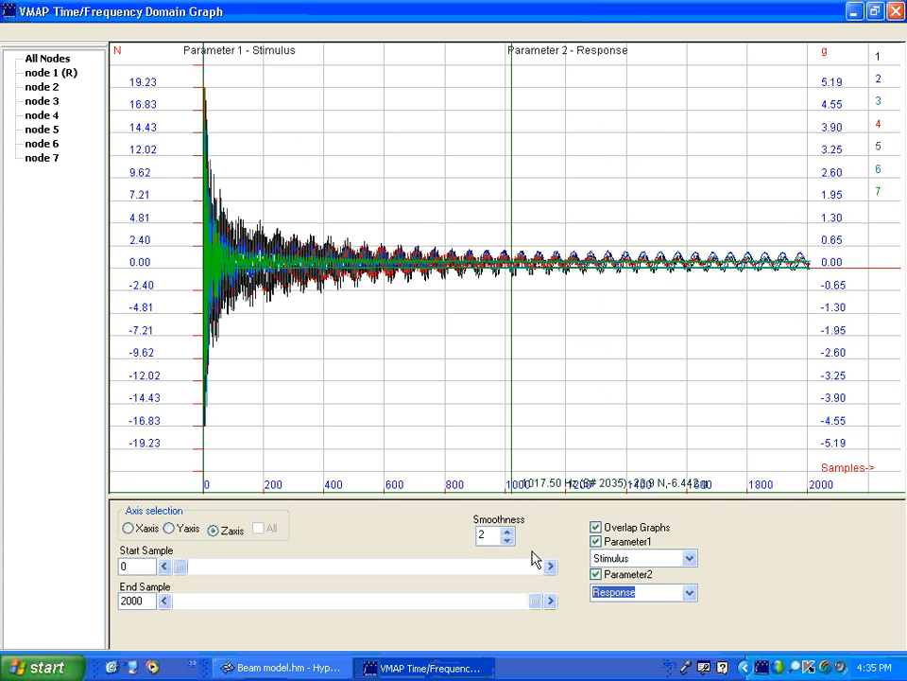
pyautogui.click(596, 527)
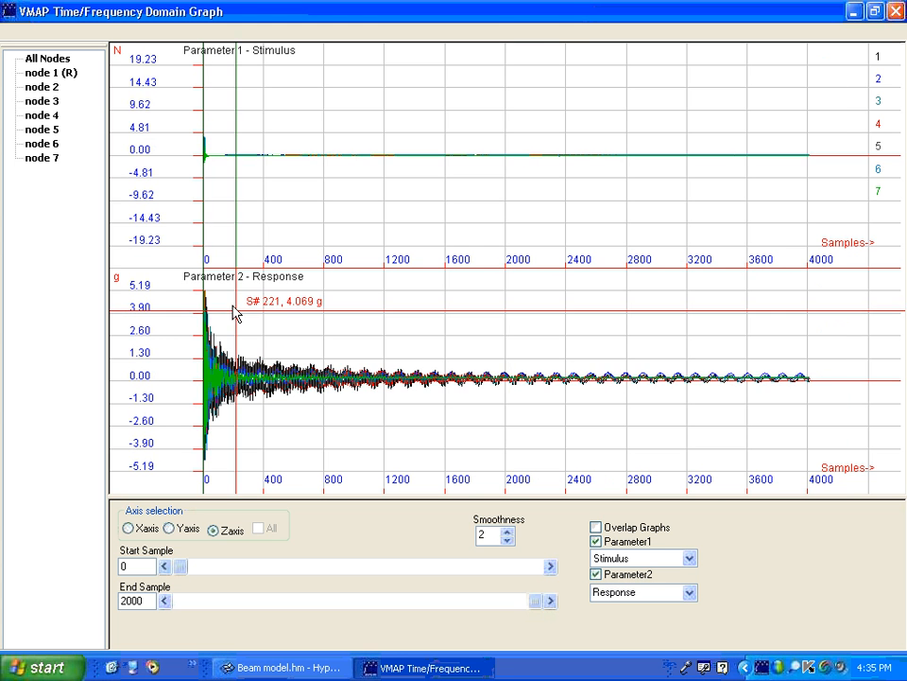
# - Plot node 1 alone, then add nodes 2 through 7 to the Stimulus and Response graphs
pyautogui.click(51, 74)
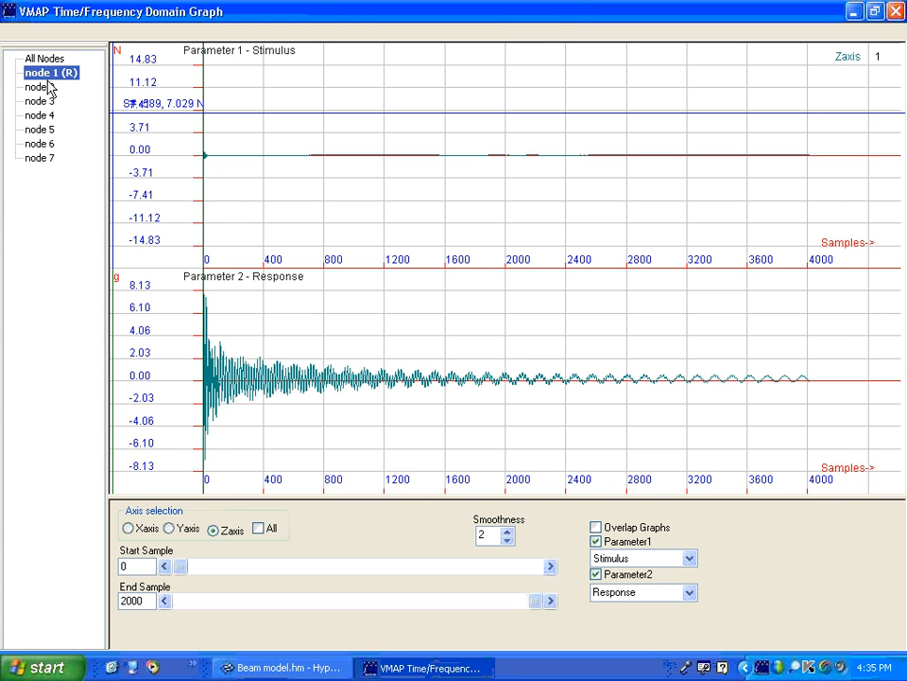
pyautogui.click(42, 87)
pyautogui.click(42, 101)
pyautogui.click(42, 115)
pyautogui.click(44, 130)
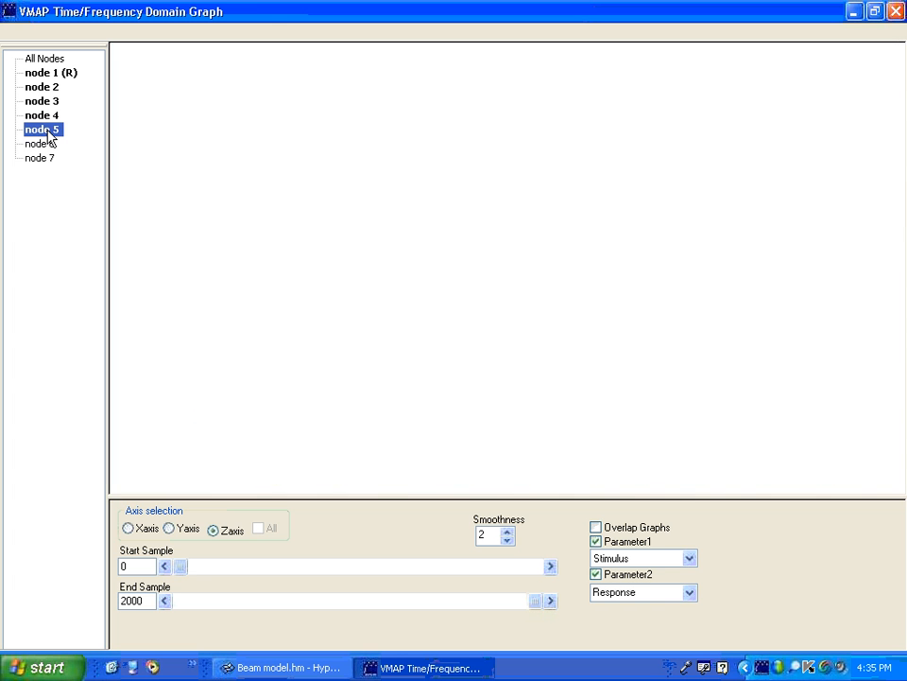
pyautogui.click(42, 143)
pyautogui.click(42, 157)
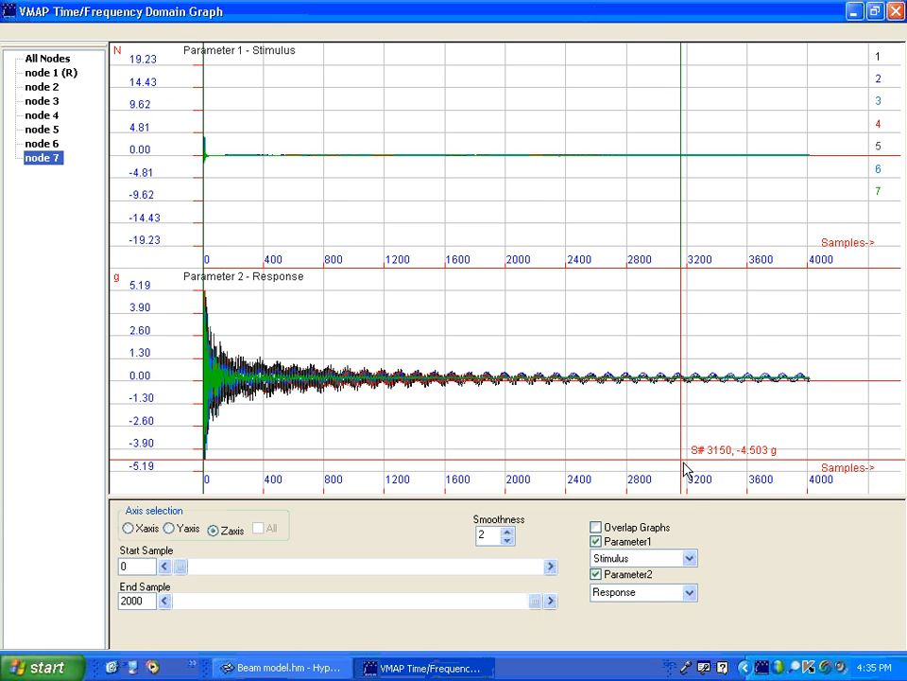
# - Plot FFT-Stimulus as Parameter1 and FFT-Response as Parameter2 for all nodes
pyautogui.click(687, 559)
pyautogui.click(664, 508)
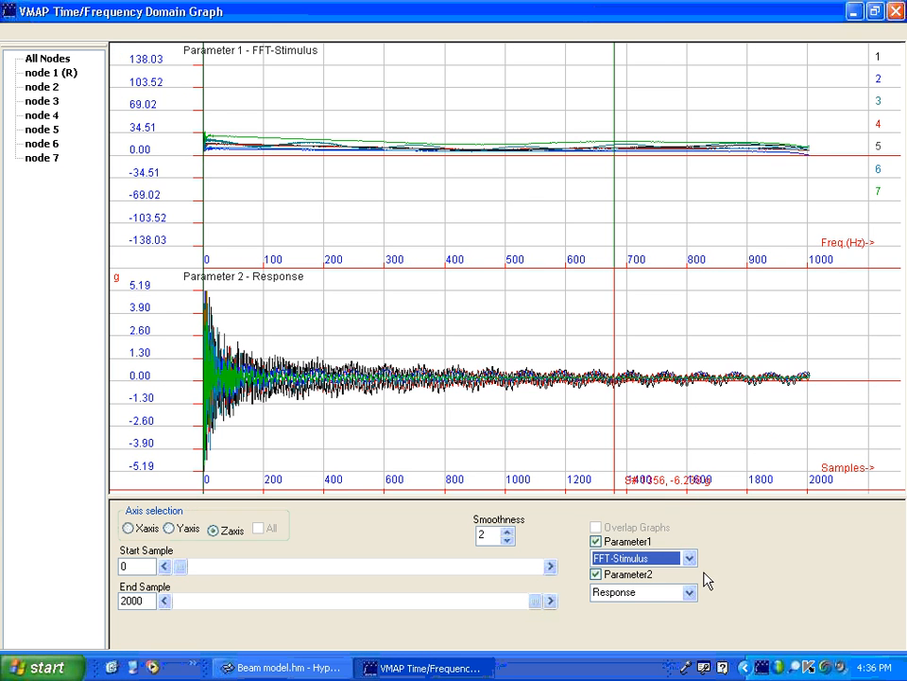
pyautogui.click(689, 592)
pyautogui.click(670, 555)
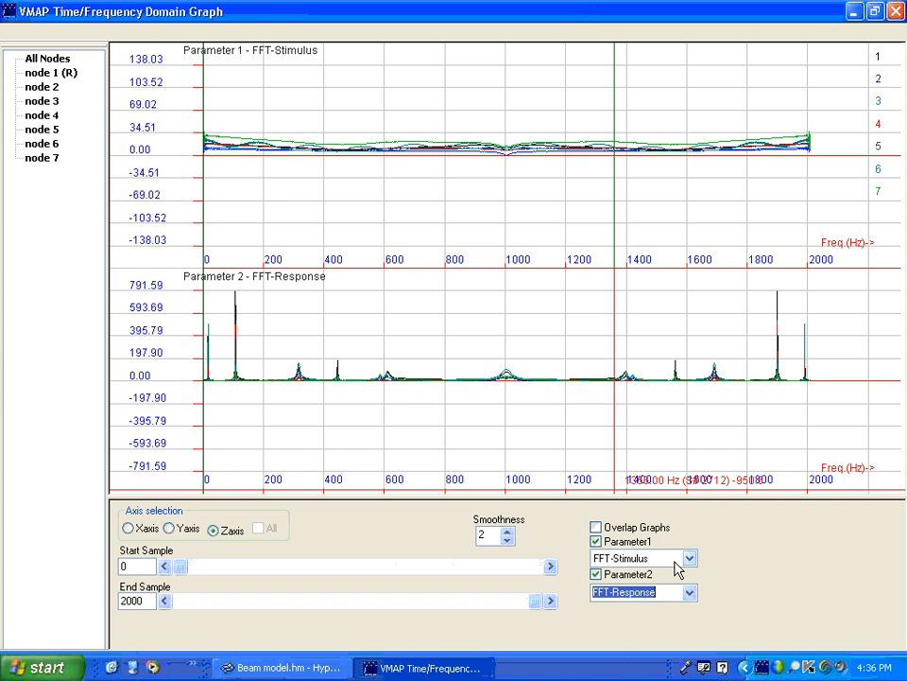
# - Switch Parameter1 to FRF Amplitude and Parameter2 to FRF Phase
pyautogui.click(689, 559)
pyautogui.click(658, 438)
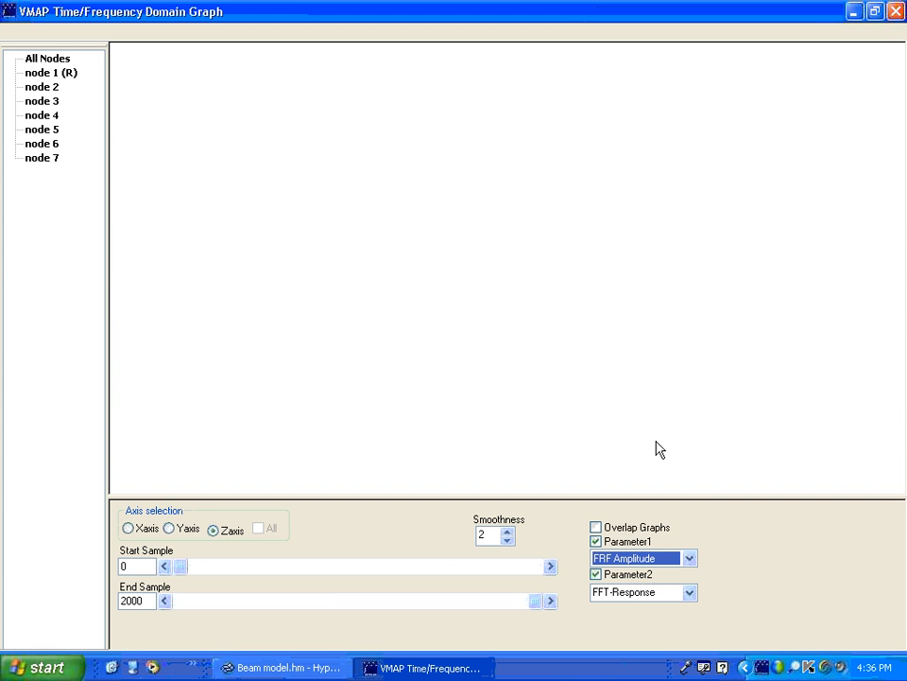
pyautogui.click(689, 592)
pyautogui.click(655, 485)
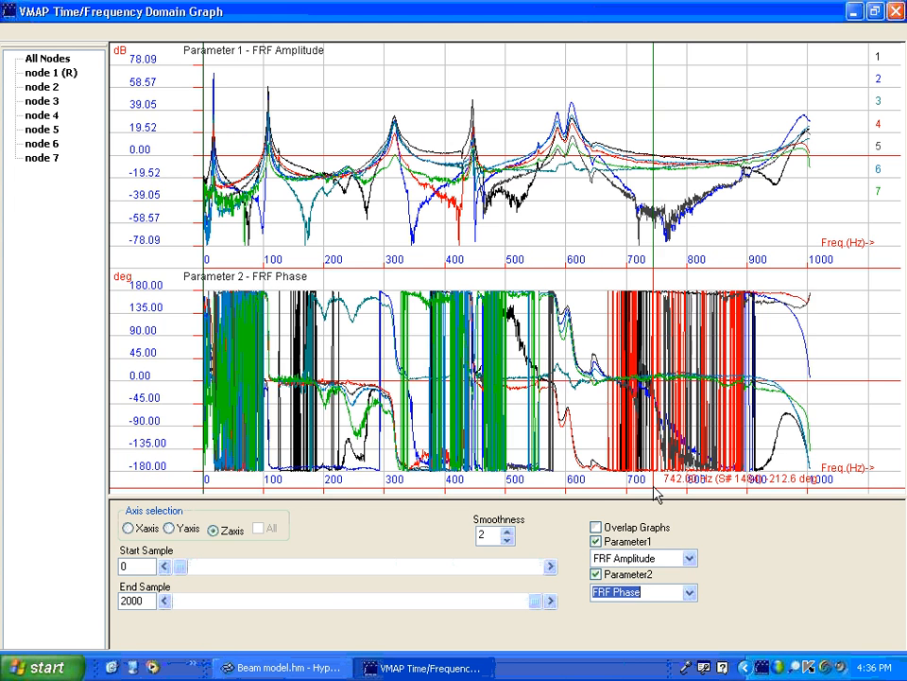
# - Change Parameter2 to Coherence and overlap it with the FRF Amplitude graph
pyautogui.click(689, 591)
pyautogui.click(674, 566)
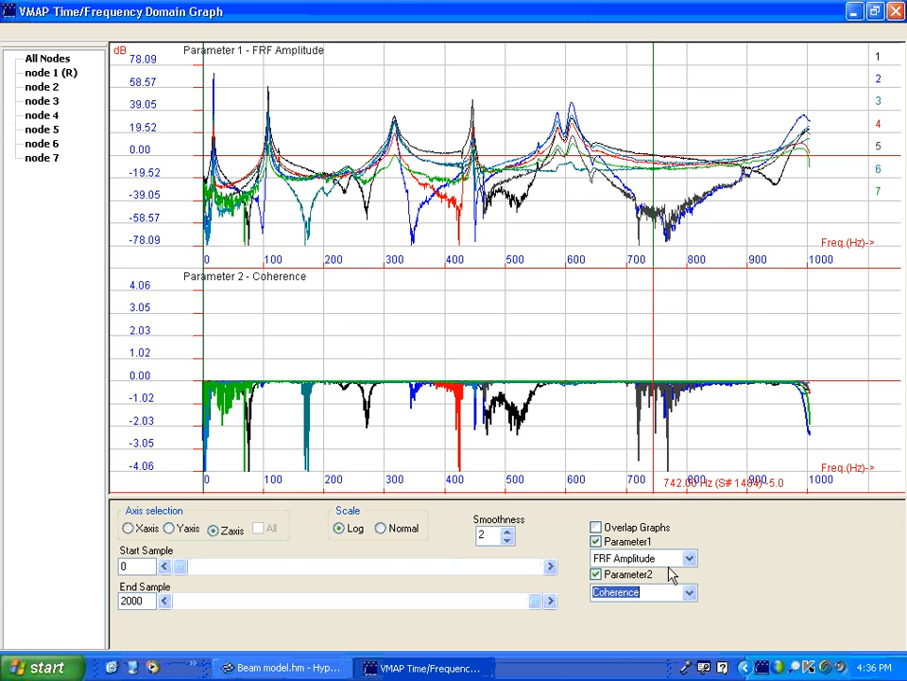
pyautogui.click(596, 526)
# - Examine the overlapped FRF Amplitude and Coherence curves for node 1 alone and for node 2 alone
pyautogui.click(47, 58)
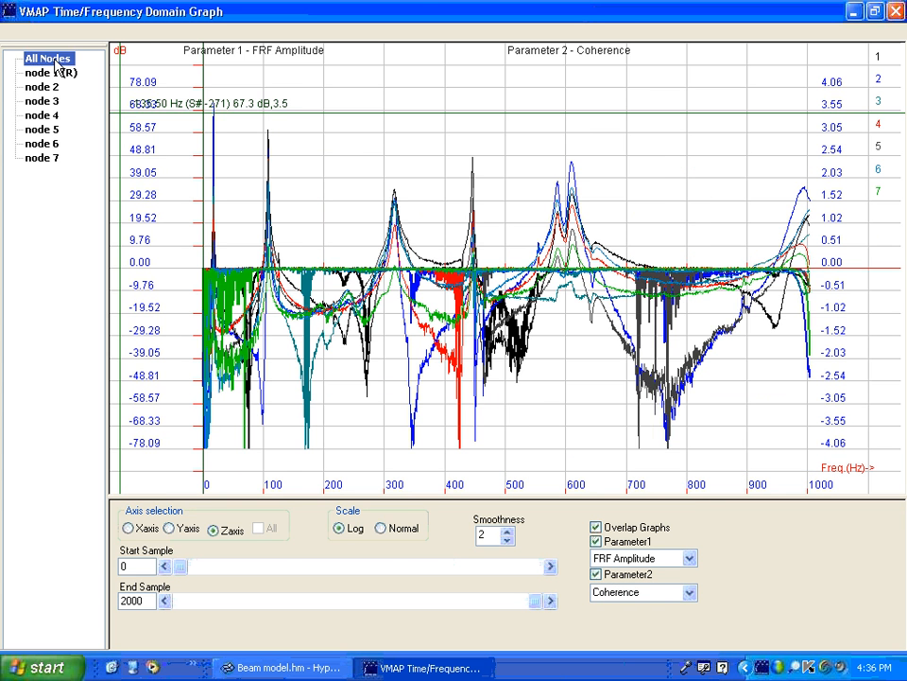
pyautogui.click(49, 72)
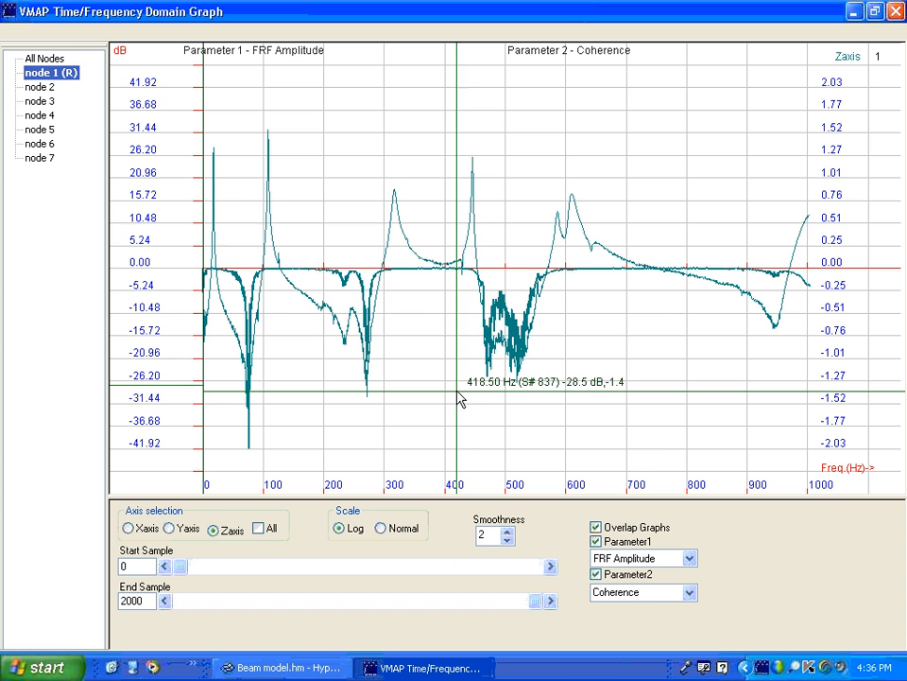
pyautogui.click(41, 86)
pyautogui.click(39, 73)
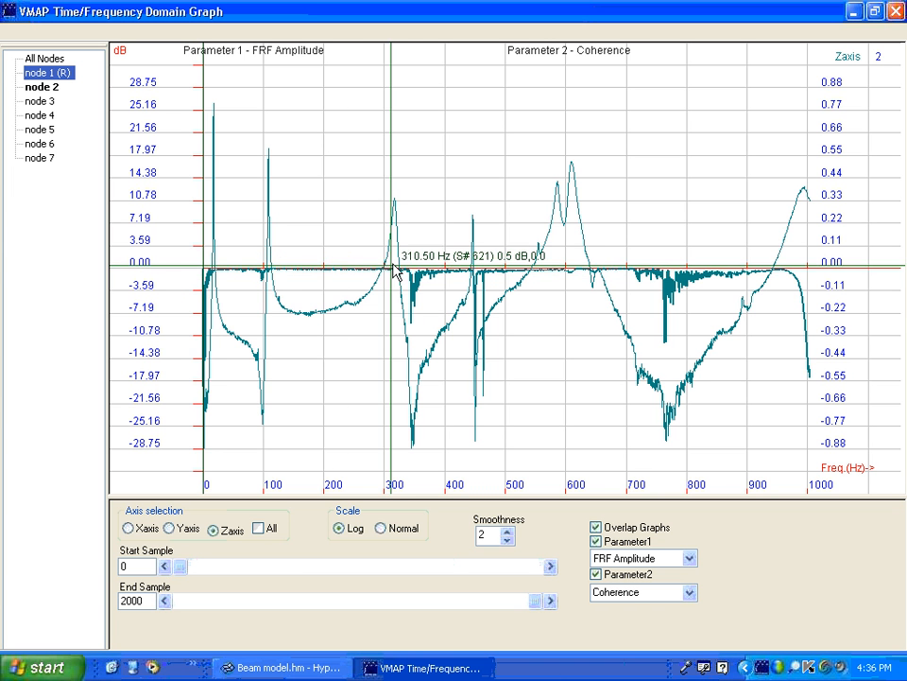
# - Turn off graph overlap and plot FRF Phase as Parameter2 for all nodes
pyautogui.click(596, 527)
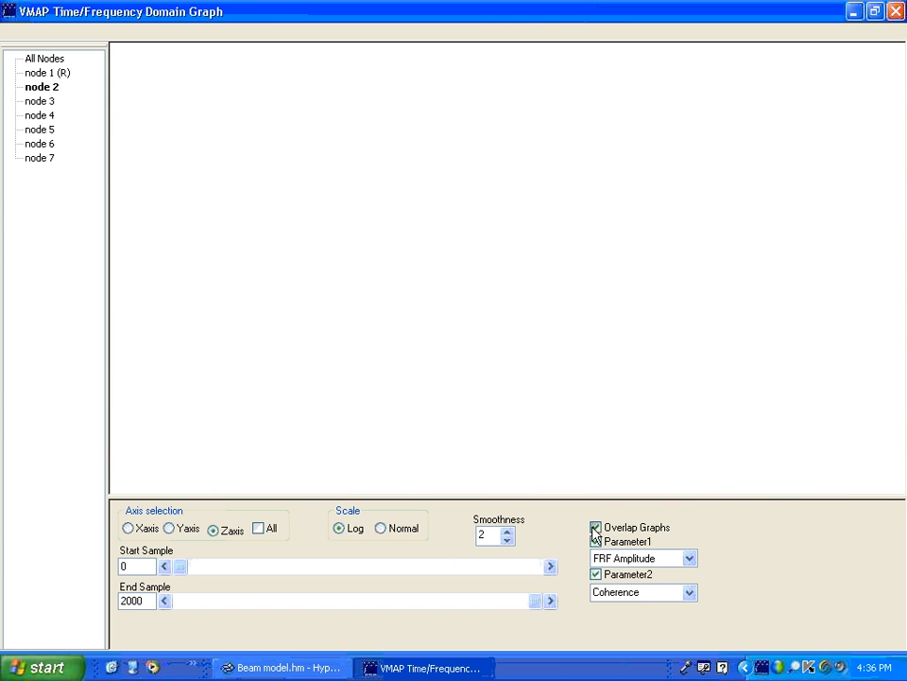
pyautogui.click(689, 594)
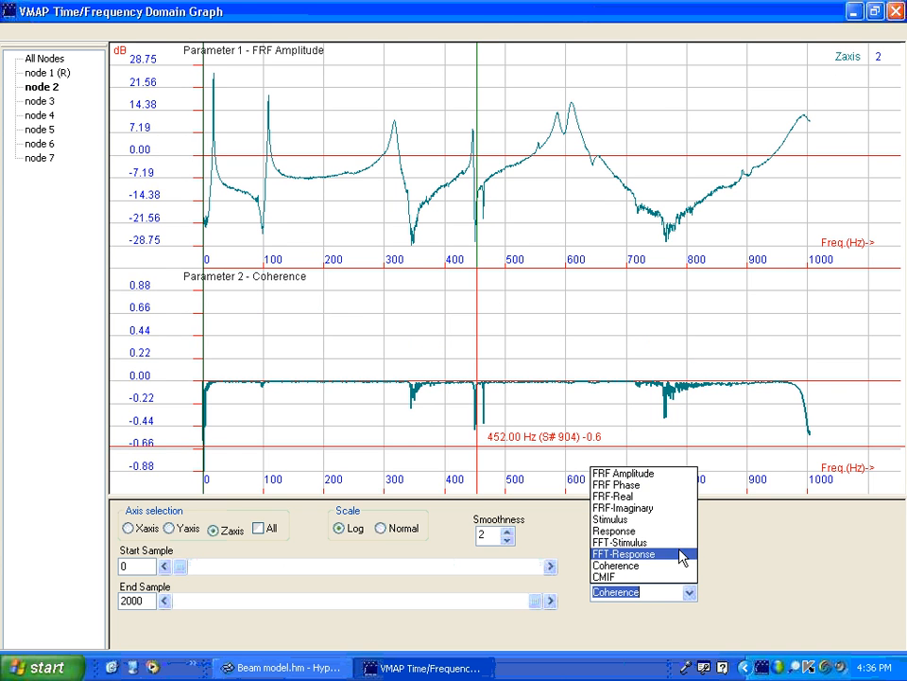
pyautogui.click(680, 485)
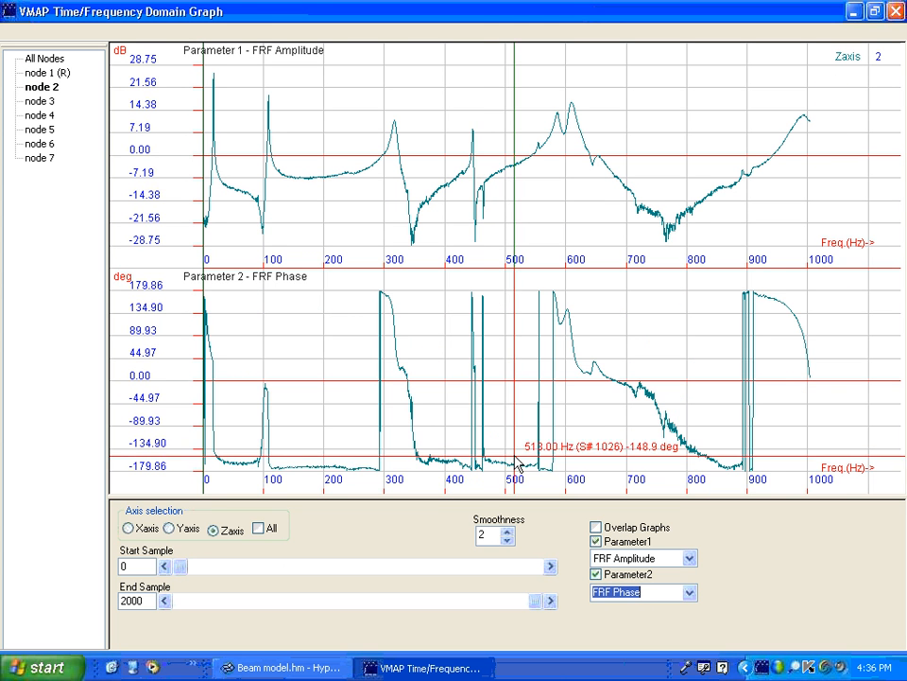
pyautogui.click(46, 59)
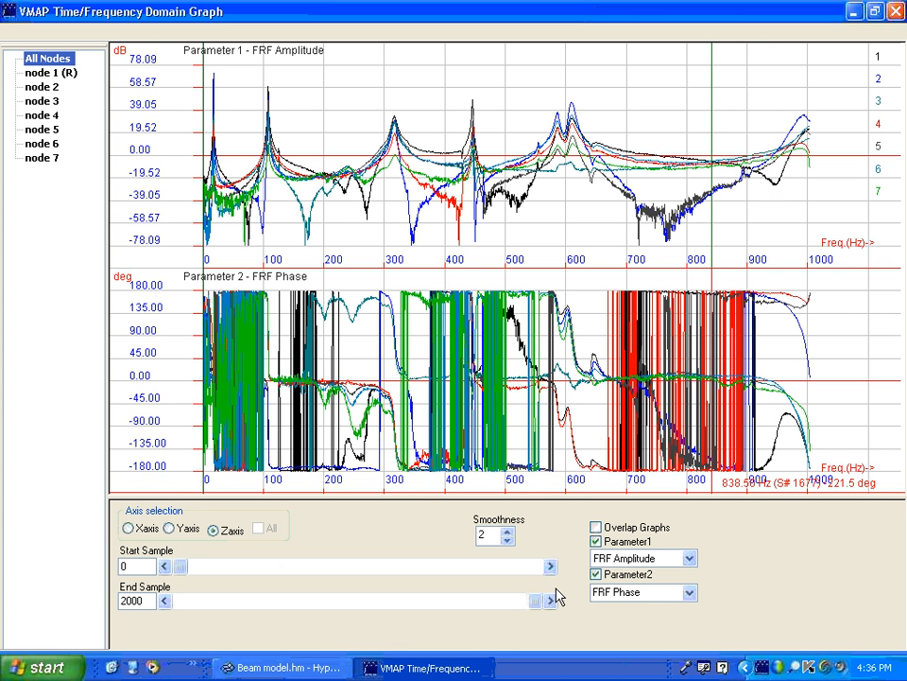
# - Vary the end sample through 1087, 200 and 603 to examine the lower-frequency FRF peaks
pyautogui.moveTo(537, 602); pyautogui.dragTo(355, 602)
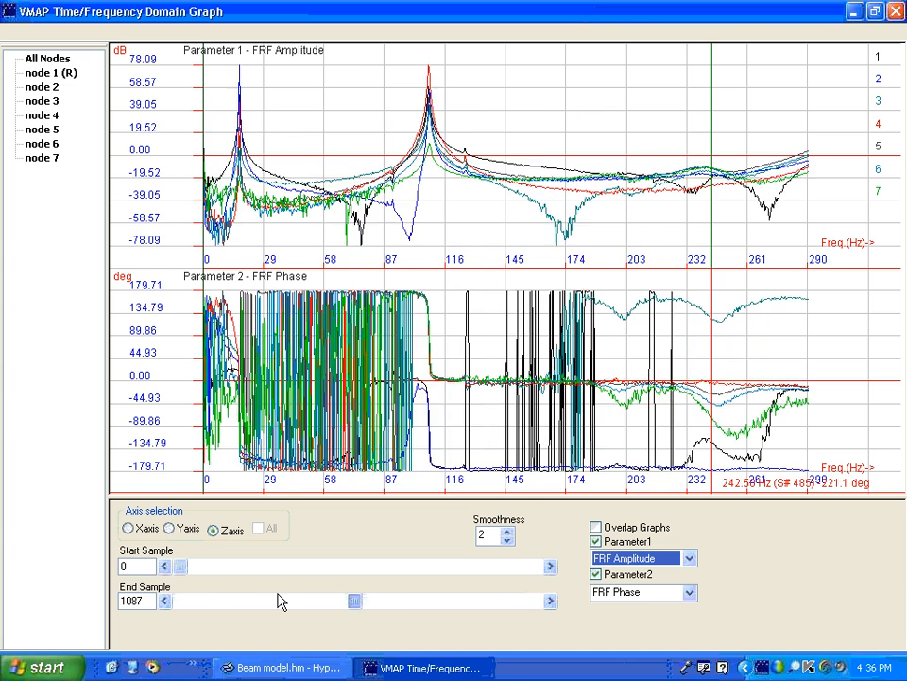
pyautogui.moveTo(280, 601); pyautogui.dragTo(216, 587)
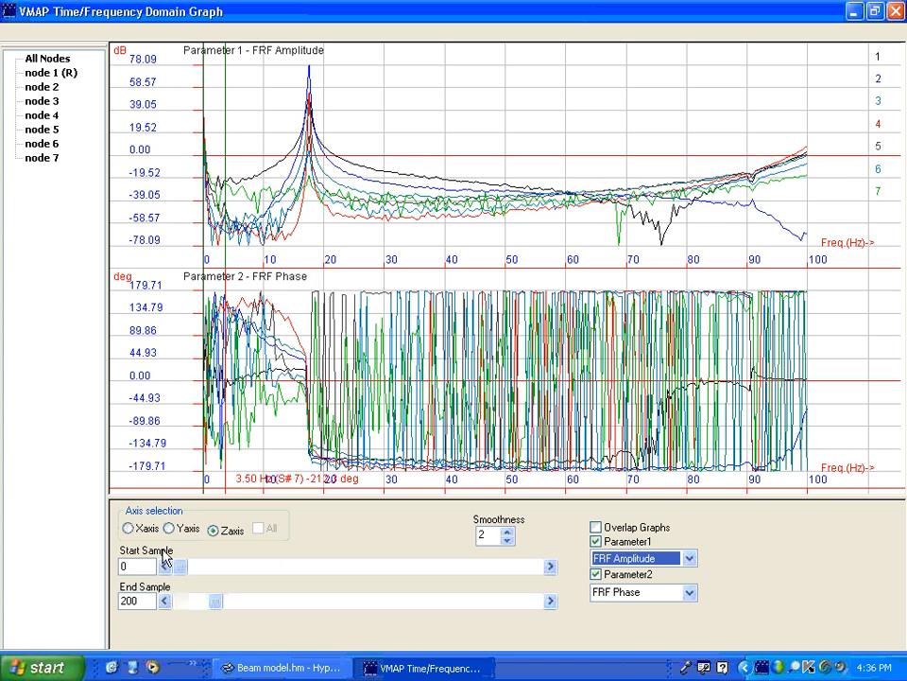
pyautogui.moveTo(216, 607); pyautogui.dragTo(289, 608)
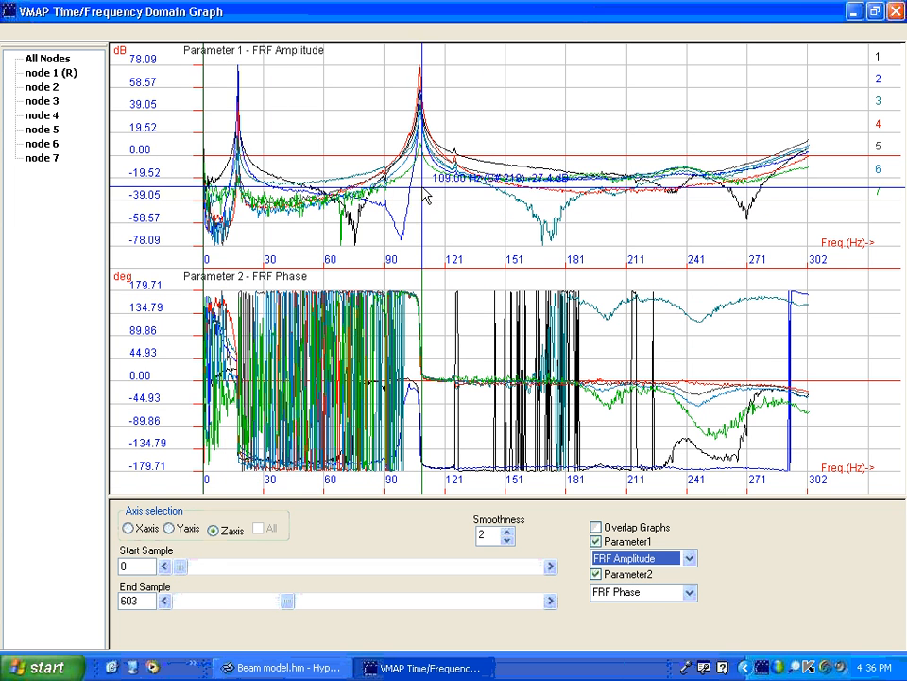
# - Set the end sample to 180 and make a result file at the 17.50 Hz peak
pyautogui.moveTo(290, 607); pyautogui.dragTo(217, 609)
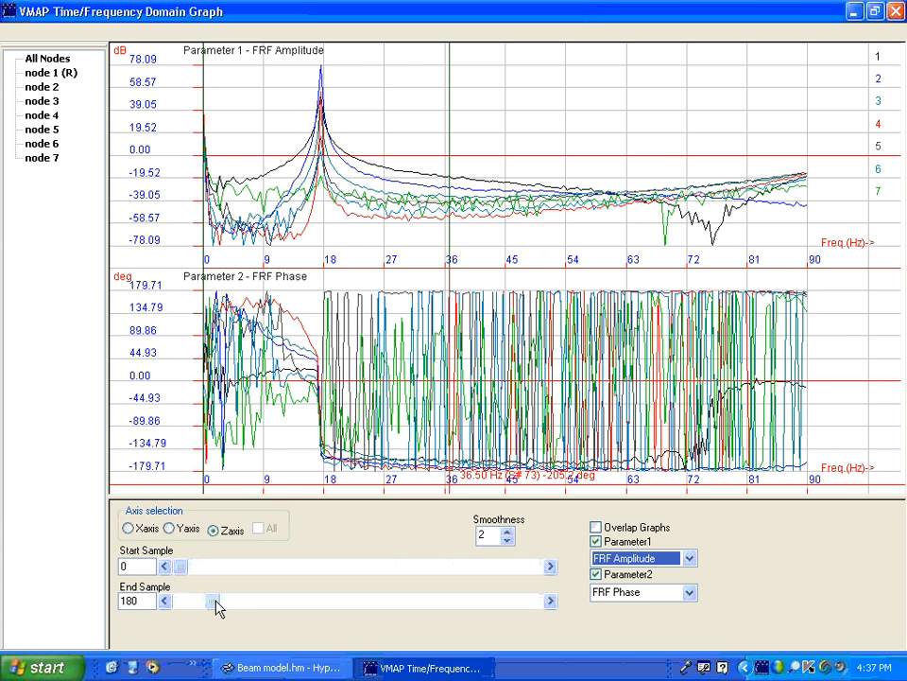
pyautogui.rightClick(325, 225)
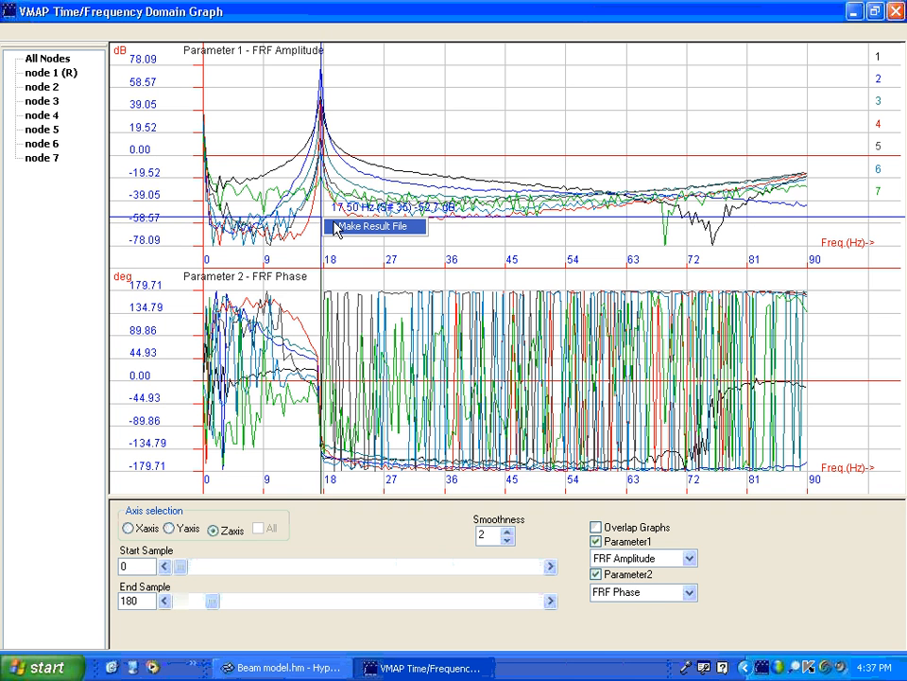
pyautogui.click(337, 228)
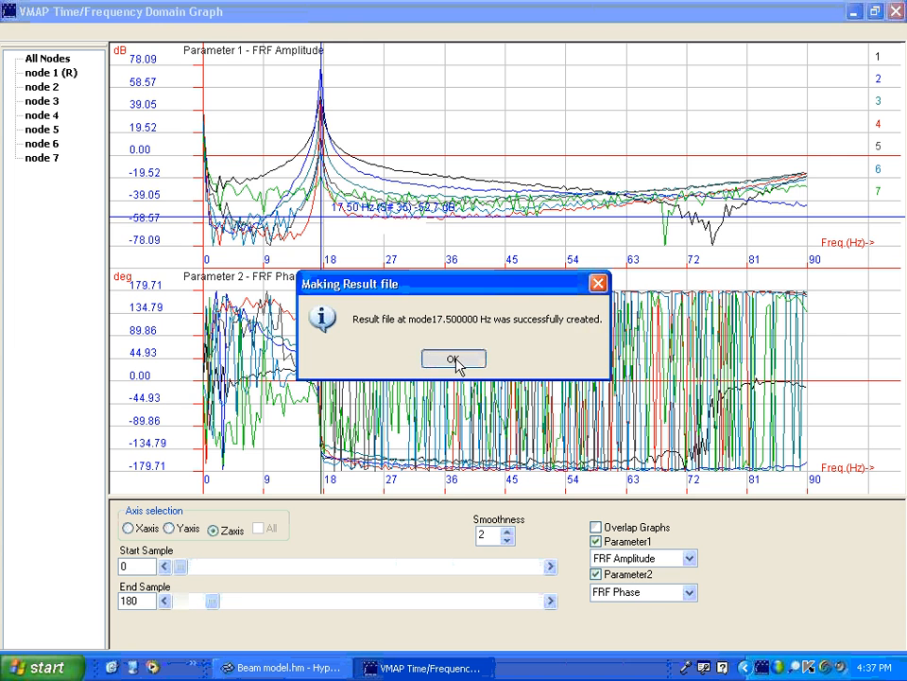
pyautogui.click(454, 360)
# - Extend the end sample to 449 and make a result file at the 108 Hz peak
pyautogui.moveTo(211, 606); pyautogui.dragTo(257, 607)
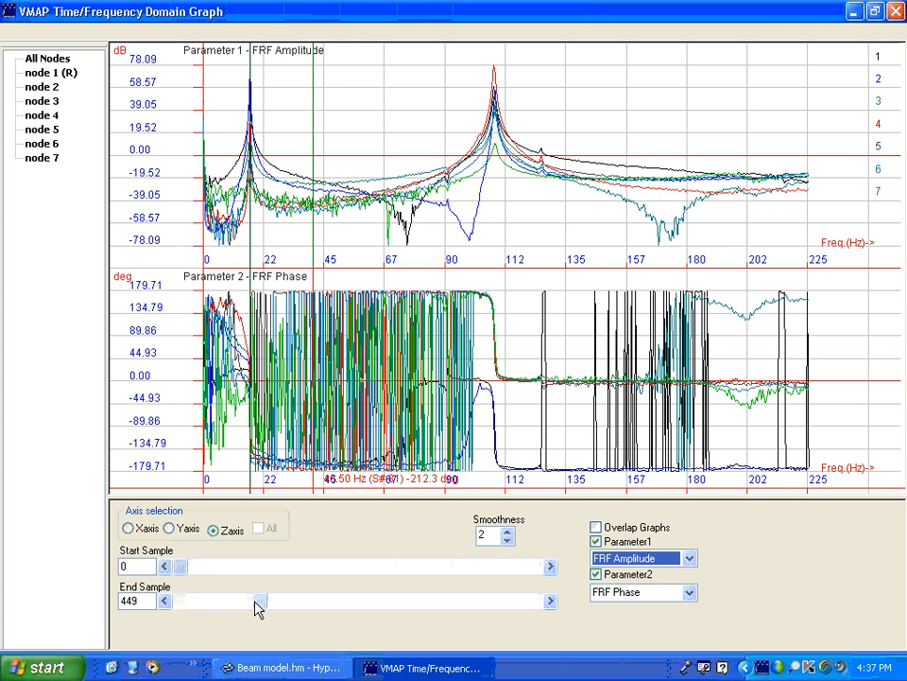
pyautogui.rightClick(502, 205)
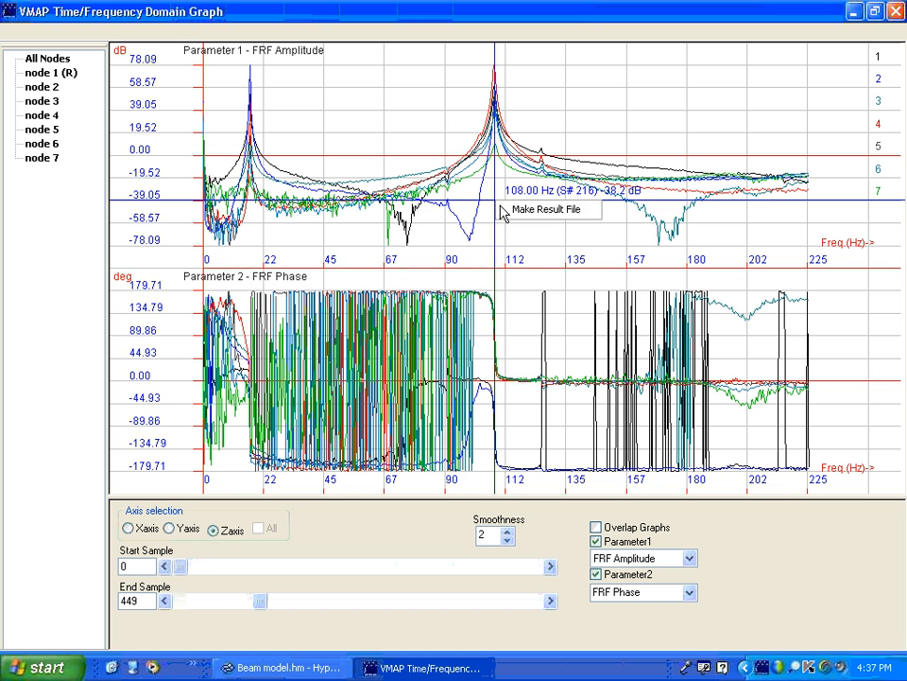
pyautogui.click(515, 209)
pyautogui.click(461, 360)
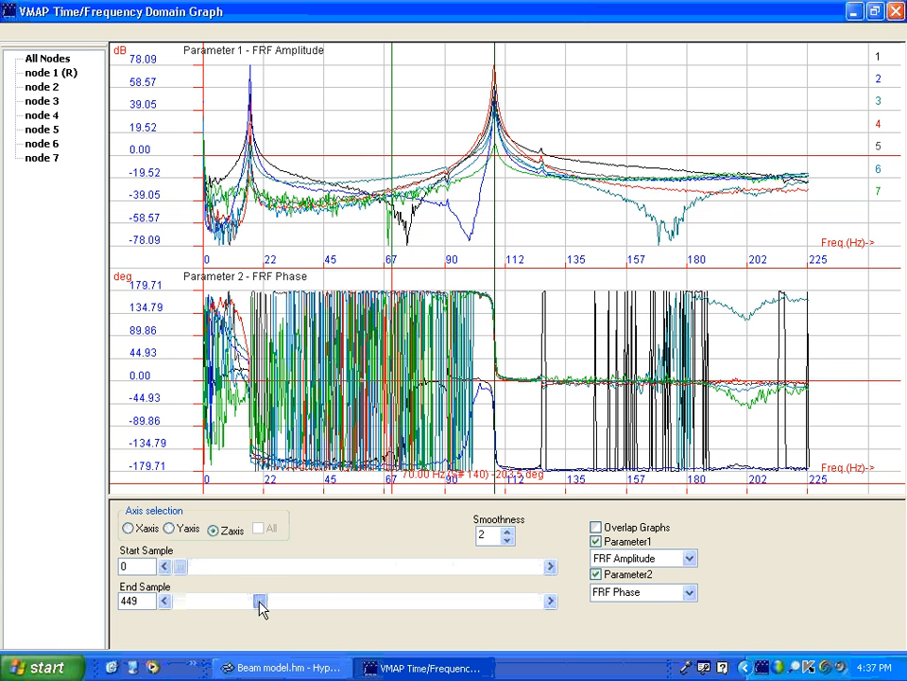
# - Extend the end sample to 1347 and make a result file at the 317 Hz peak
pyautogui.moveTo(259, 601); pyautogui.dragTo(419, 602)
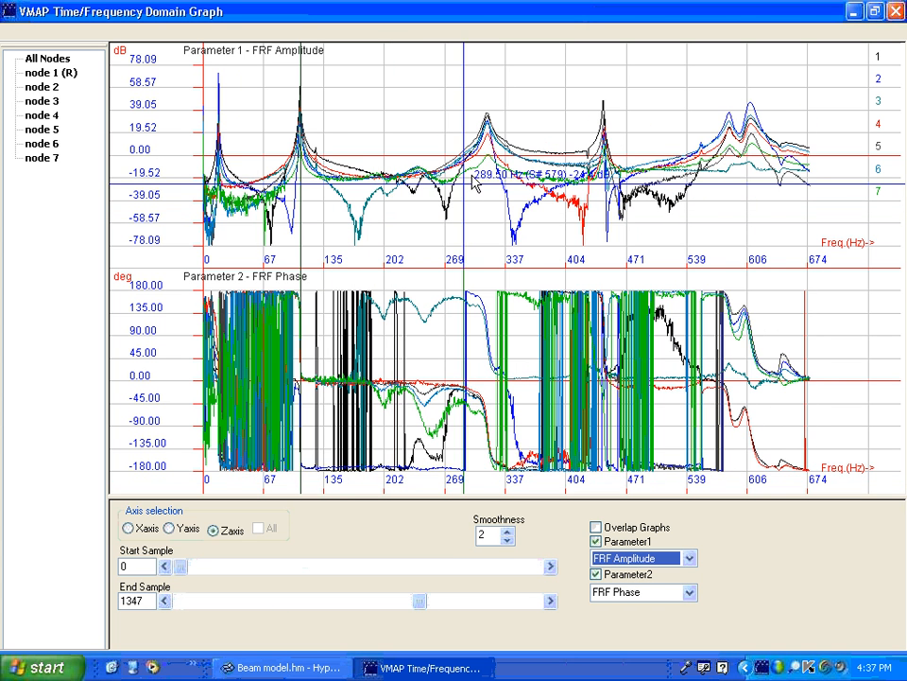
pyautogui.rightClick(491, 109)
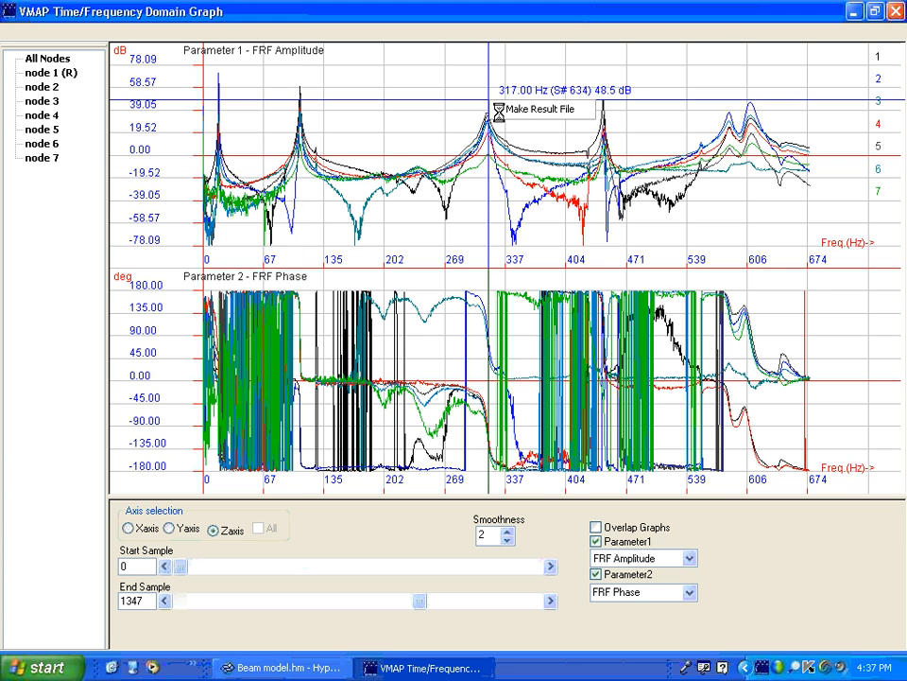
pyautogui.click(510, 109)
pyautogui.click(453, 359)
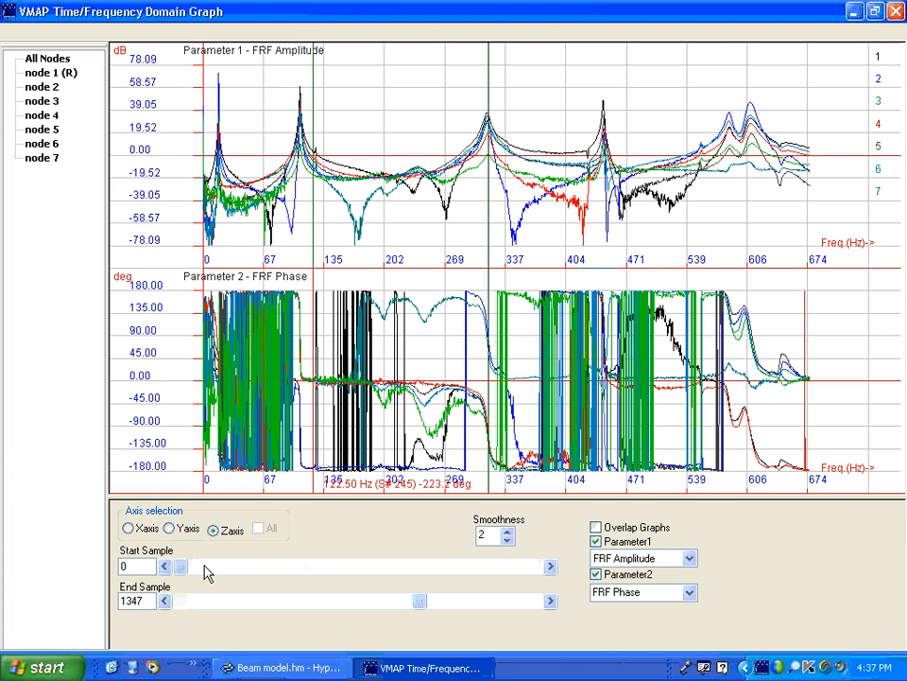
# - With the end sample at 1756, make a result file at the 585 Hz peak and minimize the graph window
pyautogui.moveTo(413, 603); pyautogui.dragTo(492, 601)
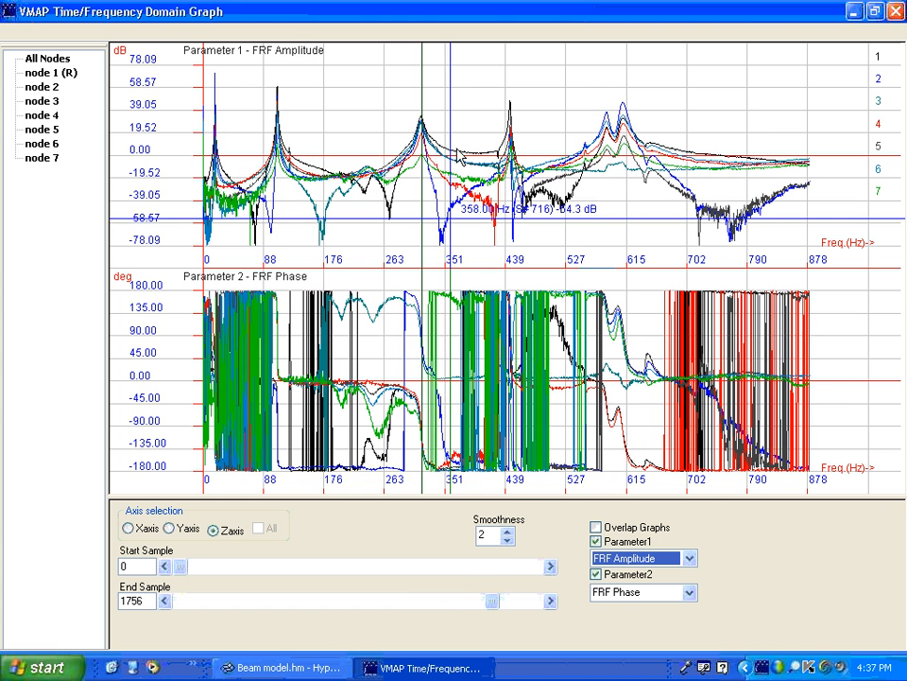
pyautogui.rightClick(608, 150)
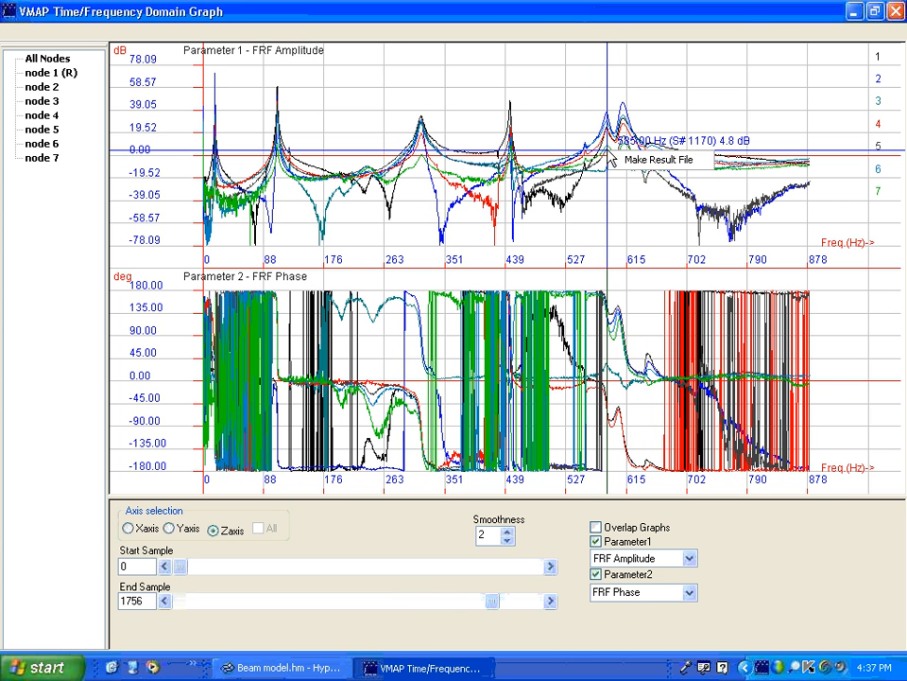
pyautogui.click(631, 162)
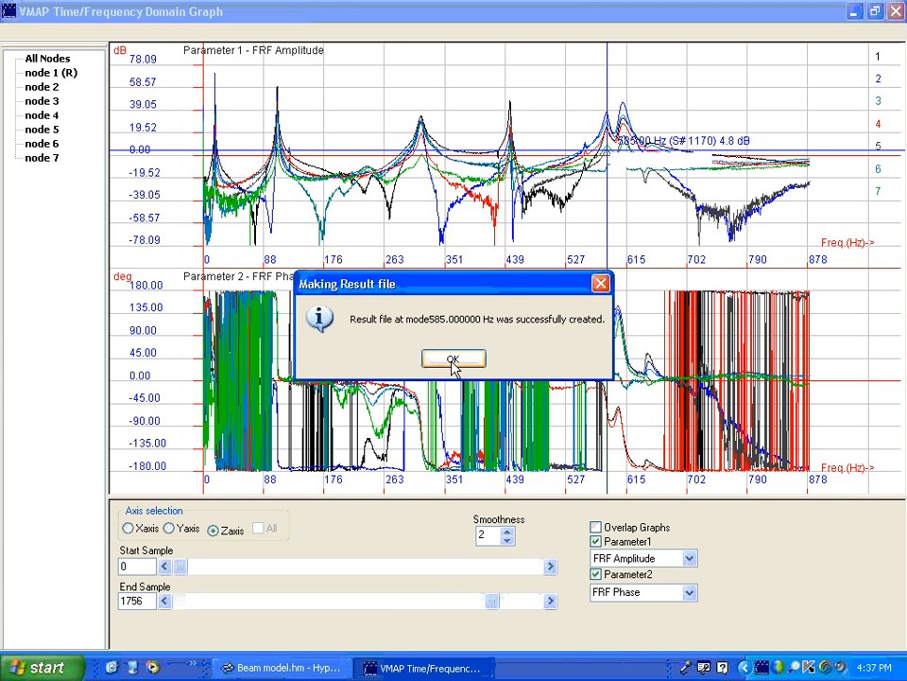
pyautogui.click(454, 359)
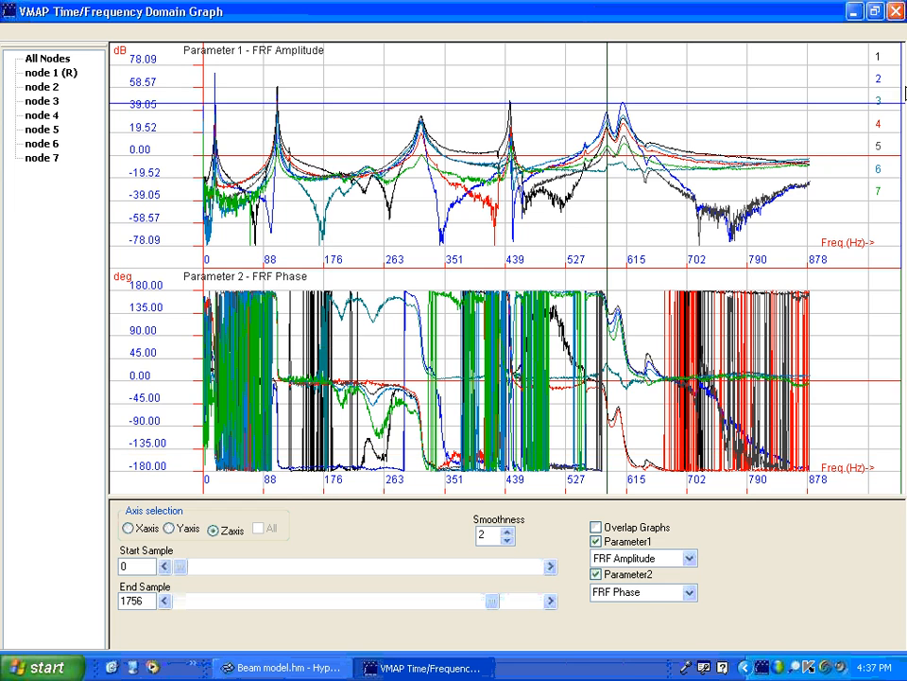
pyautogui.click(854, 11)
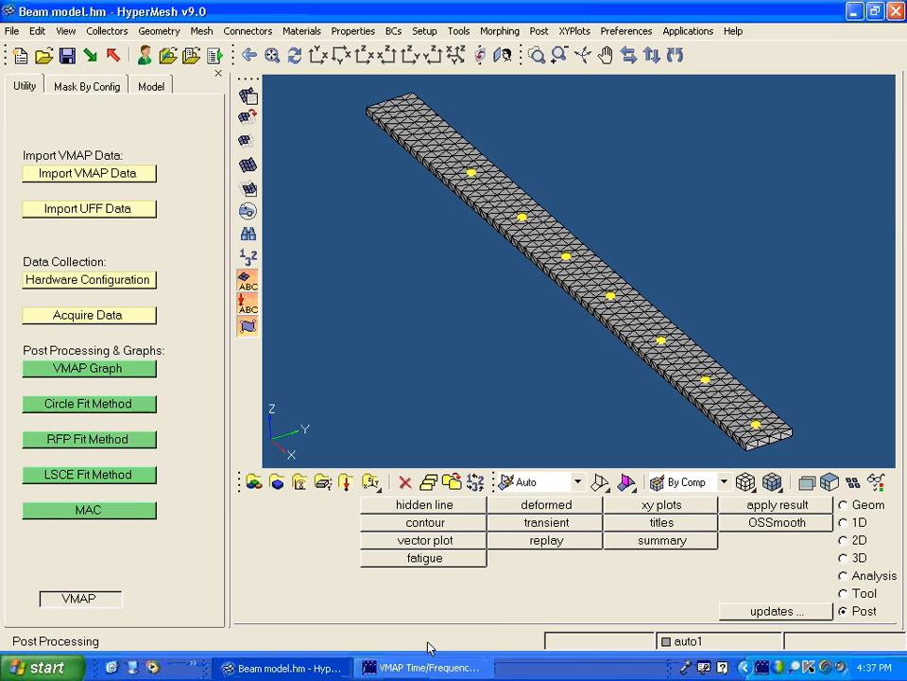